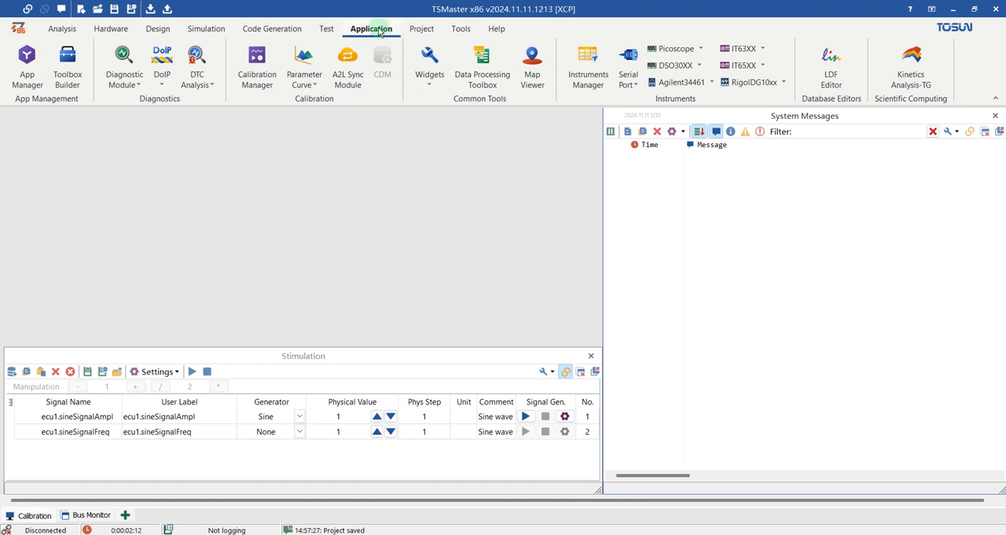
Open the Calibration Manager and expand ecu1 under Devices to show its configuration elements.
click(253, 76)
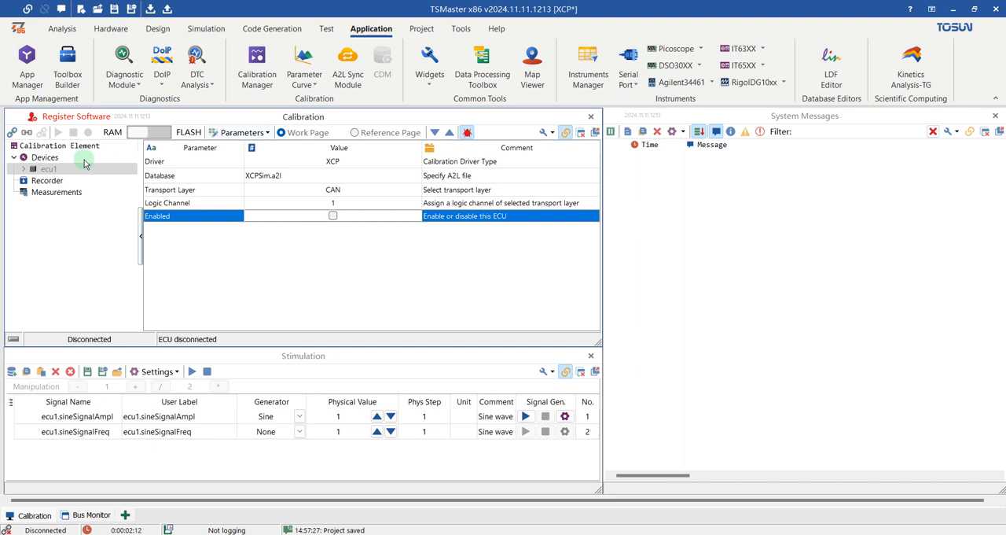
click(46, 159)
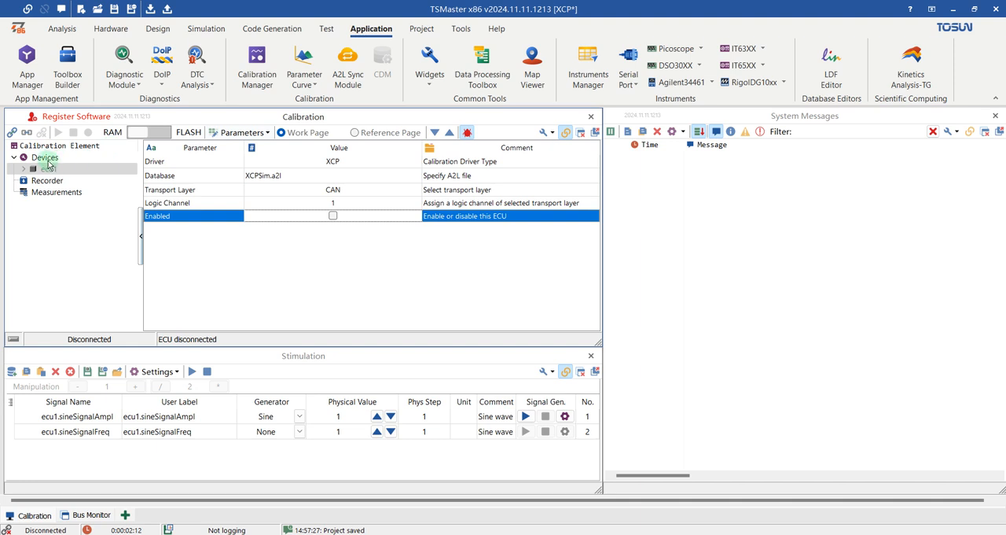
click(48, 161)
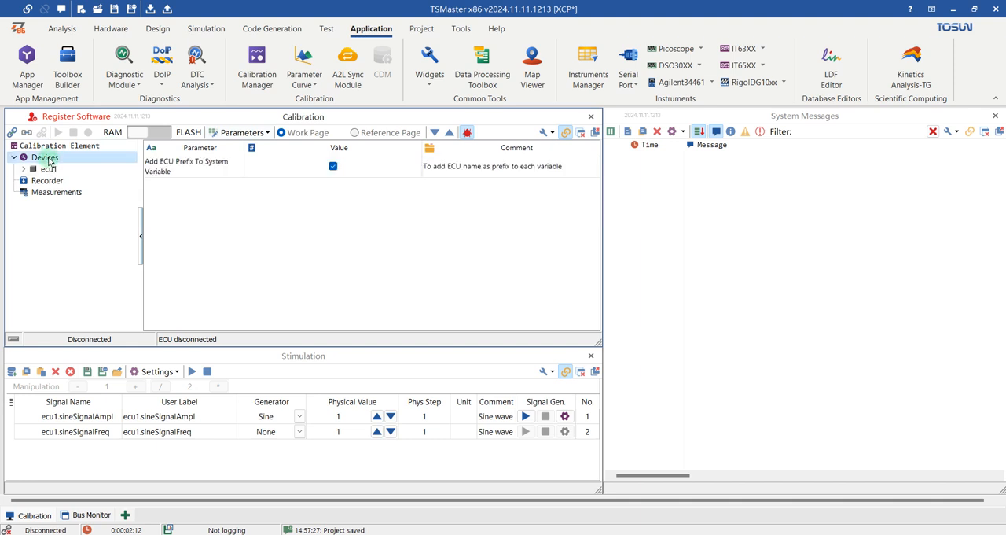
right_click(49, 162)
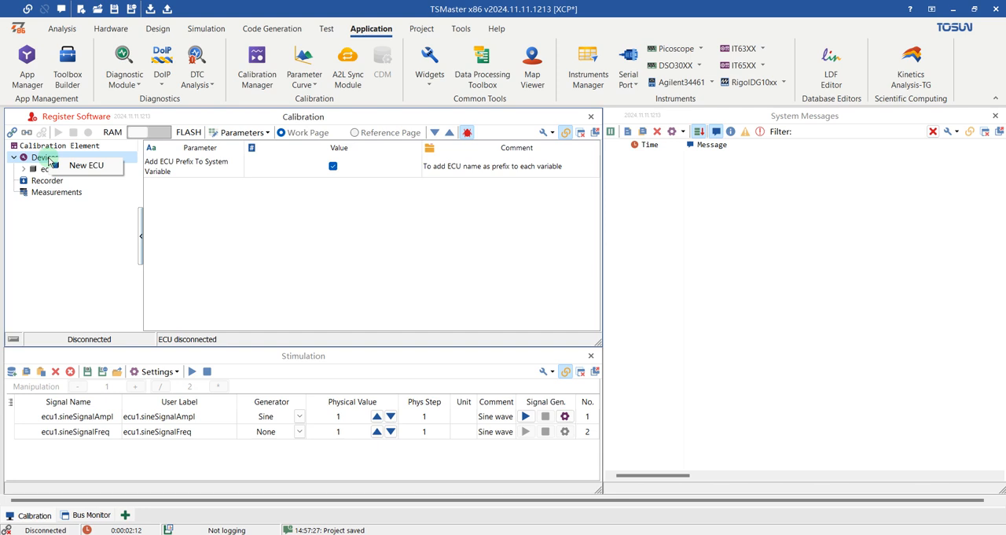
click(42, 161)
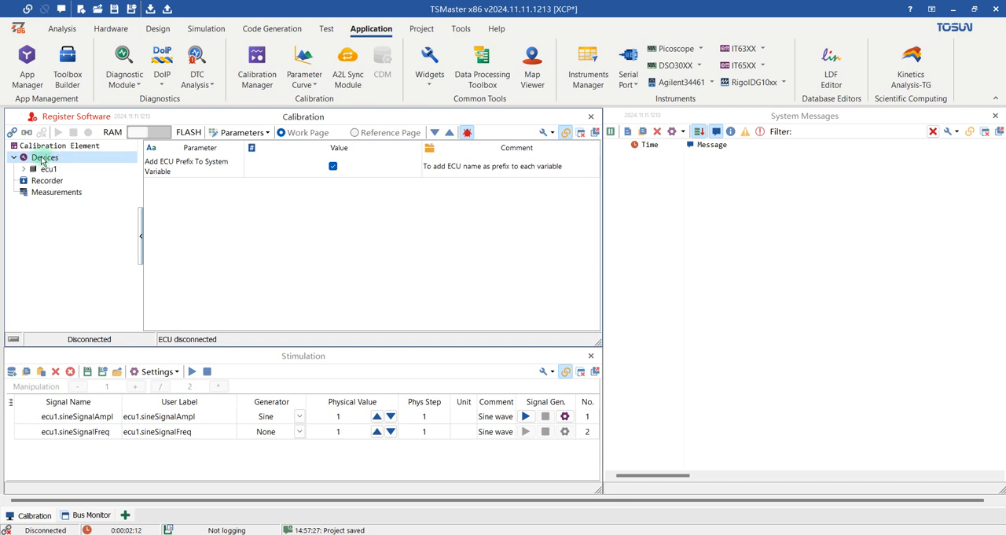
click(23, 170)
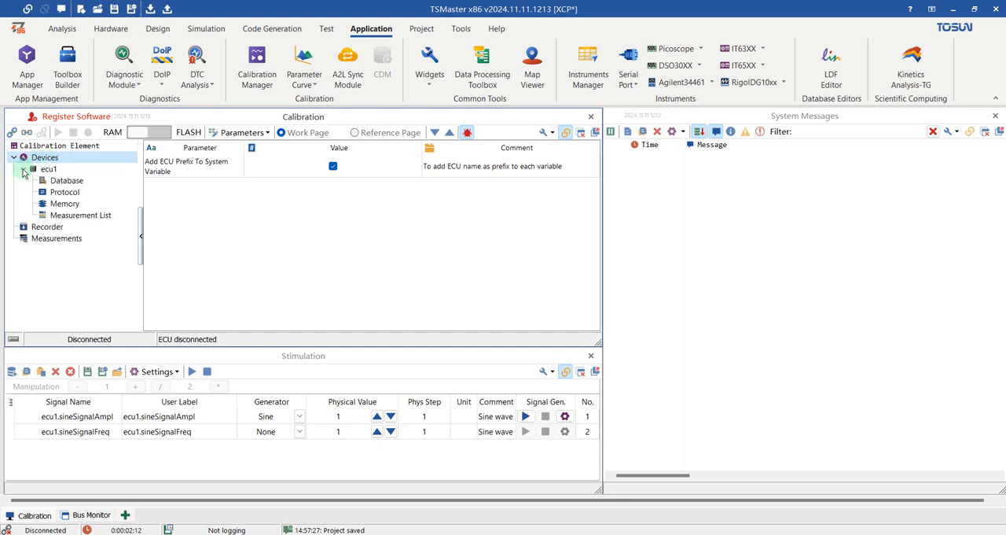
Create a new ECU named ecu2 under Devices.
click(55, 162)
right_click(55, 162)
click(81, 169)
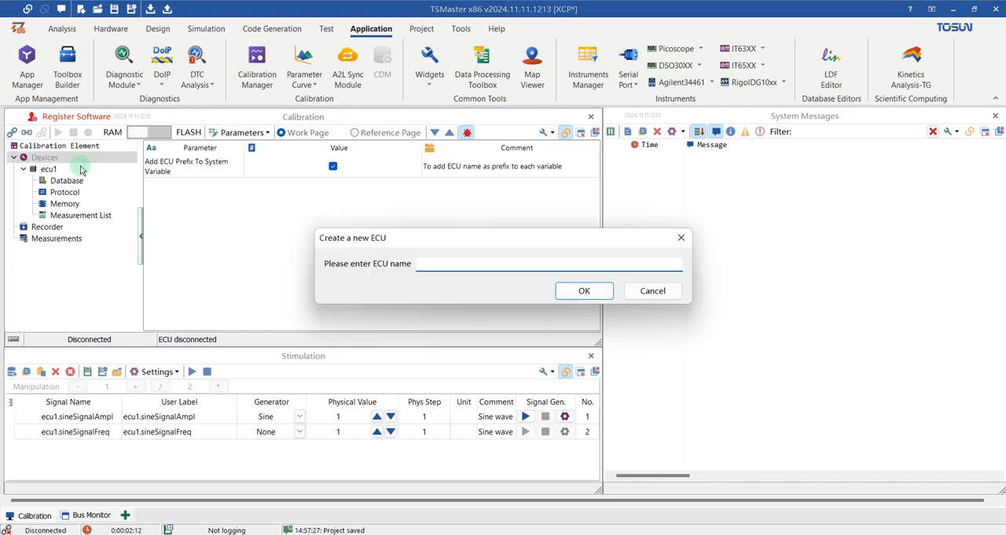
click(434, 262)
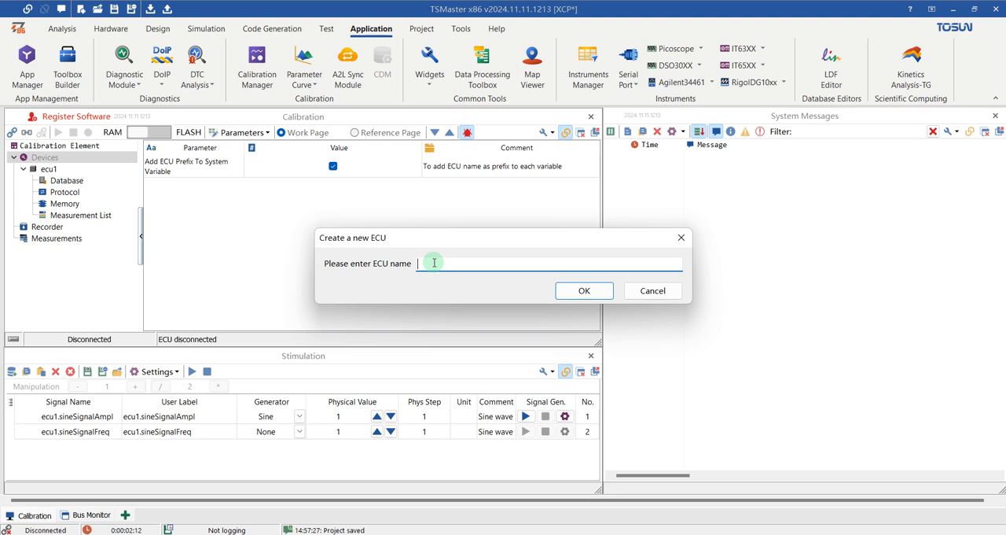
text(ecu2)
click(590, 291)
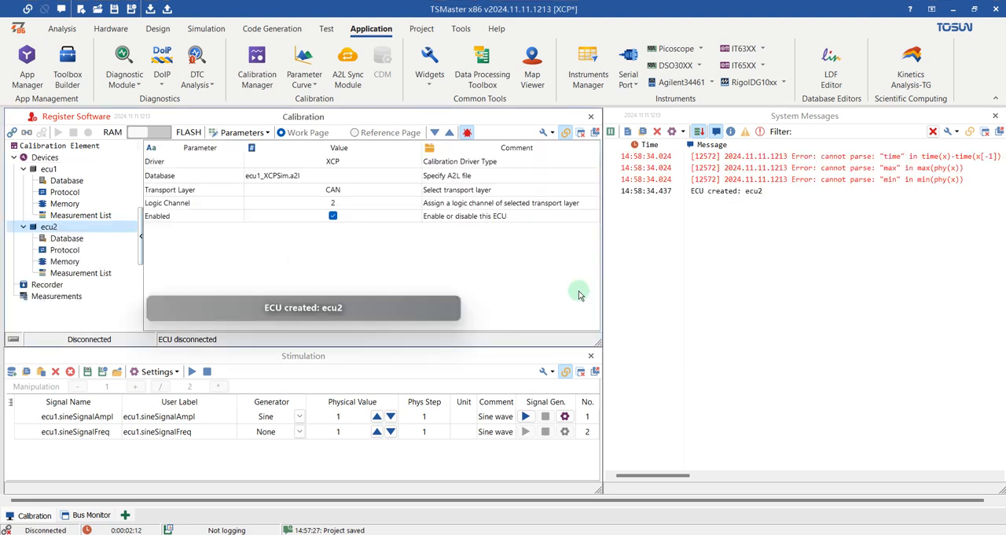
Review ecu1's database contents and its settings for A2L file, transport layer and logic channel.
click(28, 227)
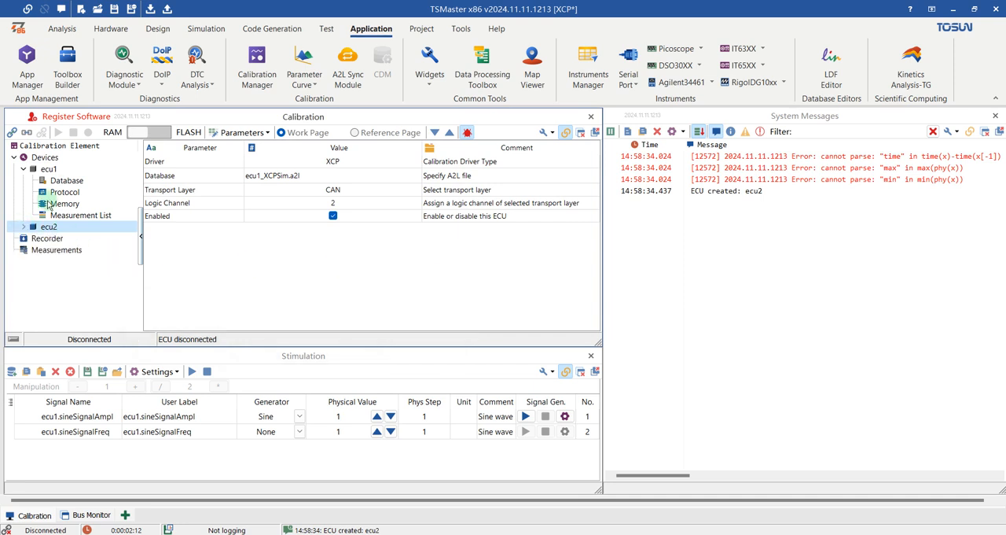
click(66, 181)
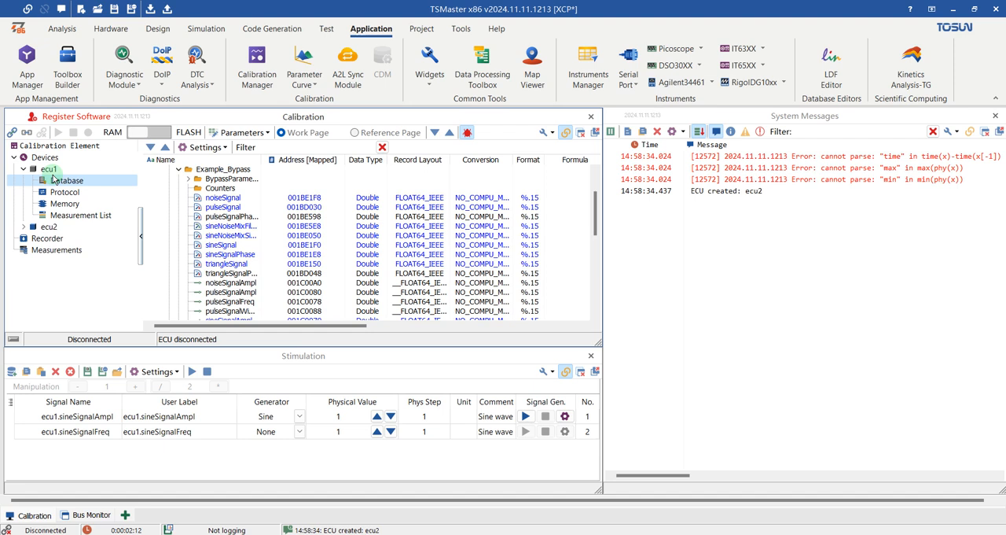
click(50, 169)
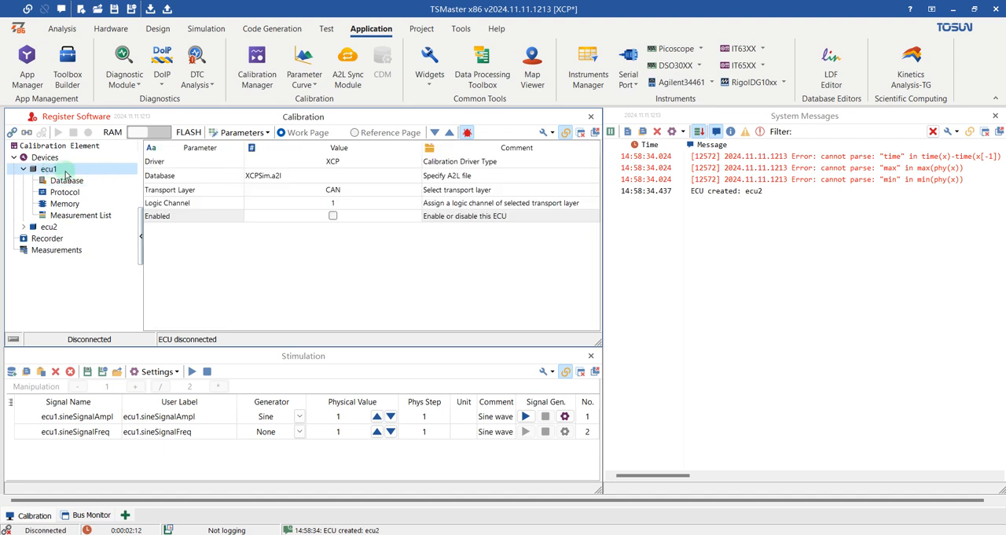
click(319, 175)
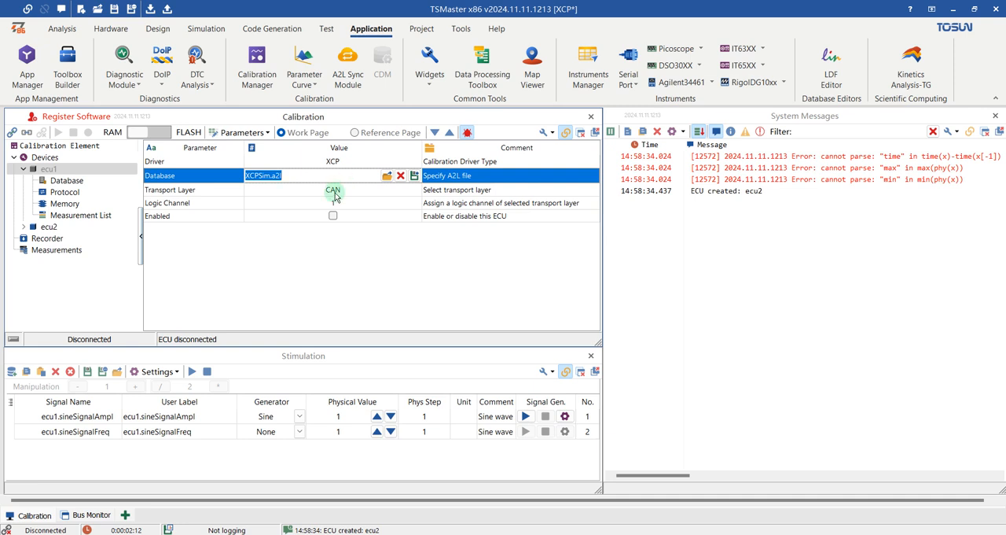
click(333, 195)
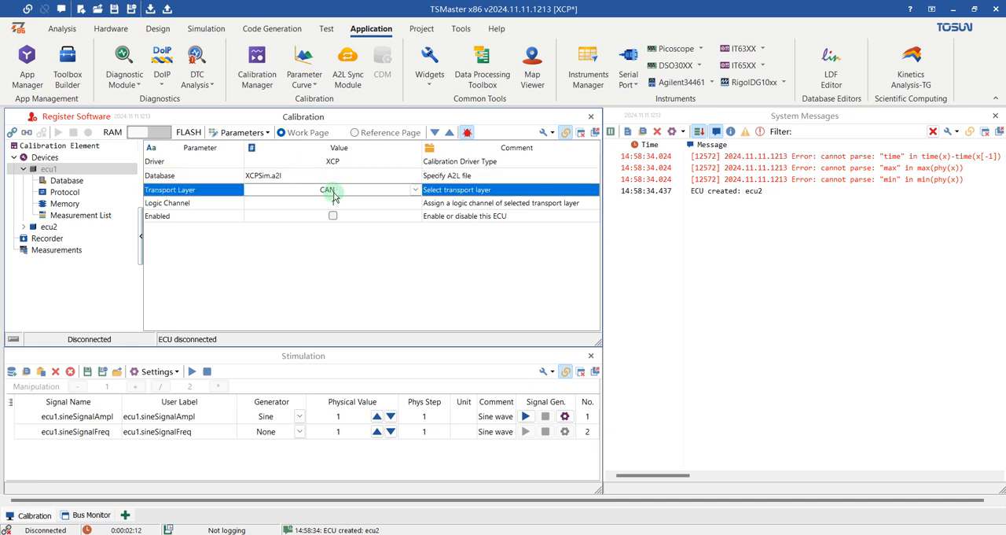
click(359, 206)
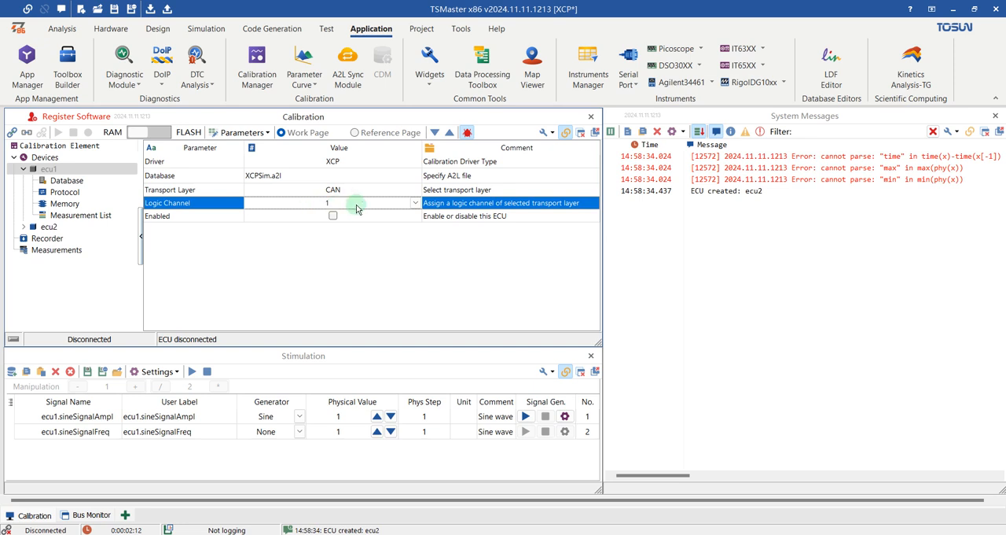
Try a different logic channel for ecu1 and set it back to 1.
click(24, 229)
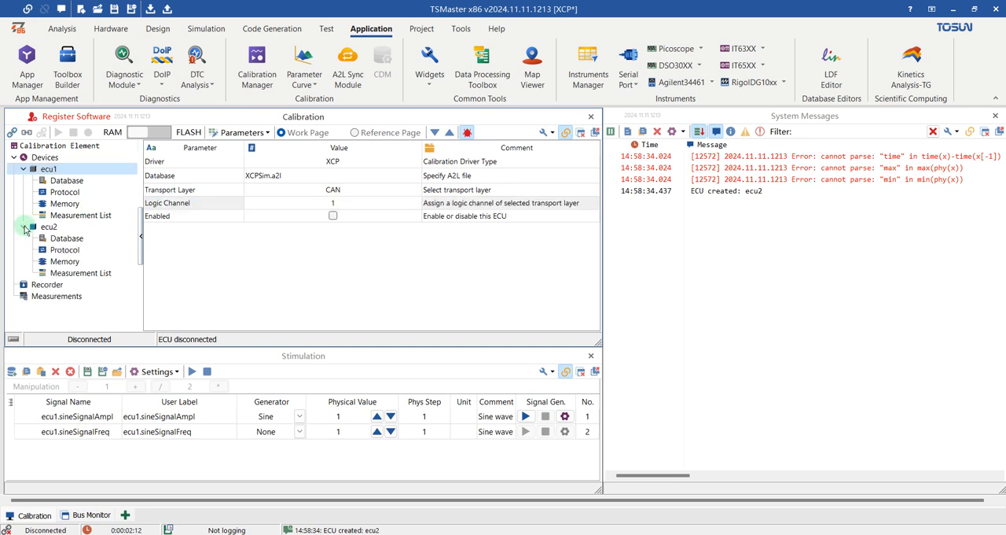
click(353, 207)
click(414, 203)
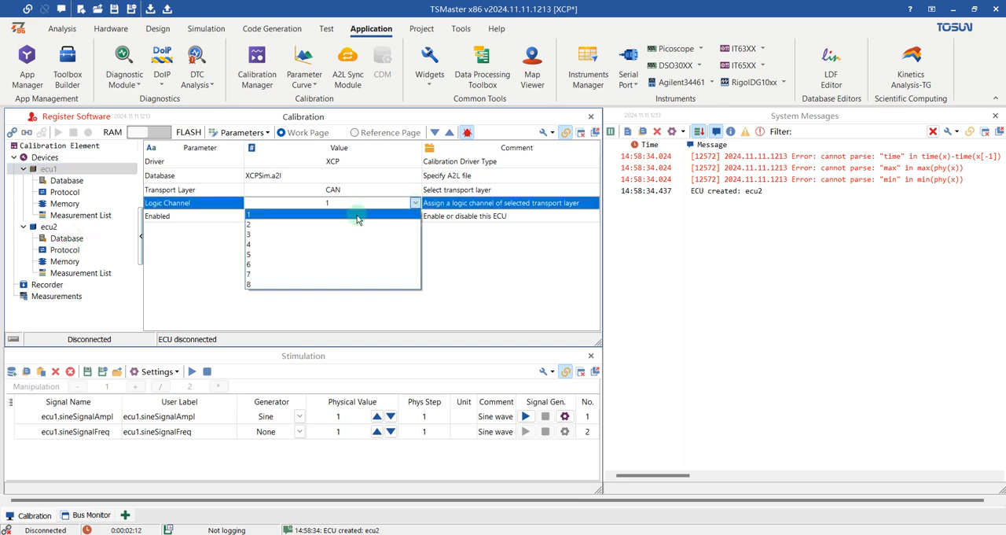
click(284, 233)
click(409, 203)
click(353, 215)
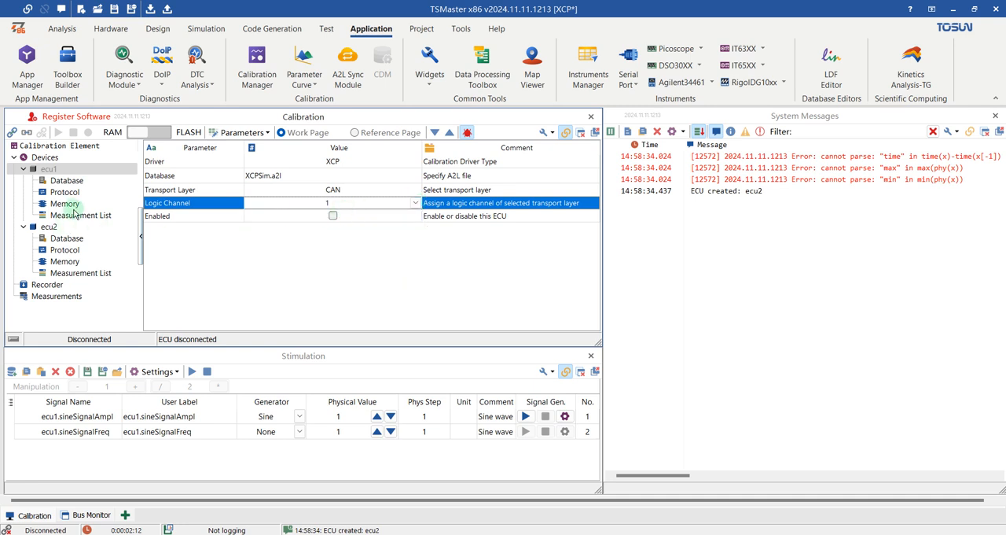
Enable ecu1 in its device parameters.
click(49, 227)
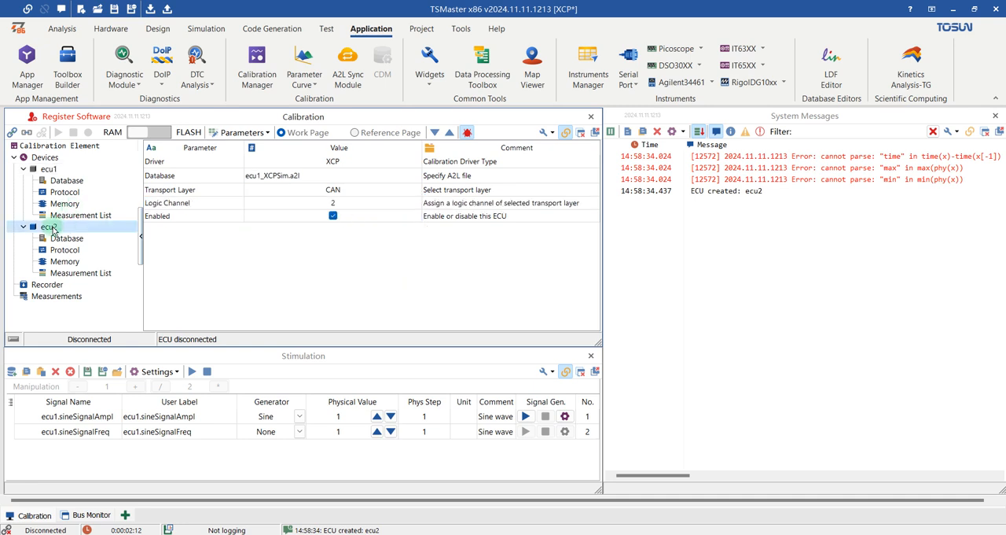
click(49, 168)
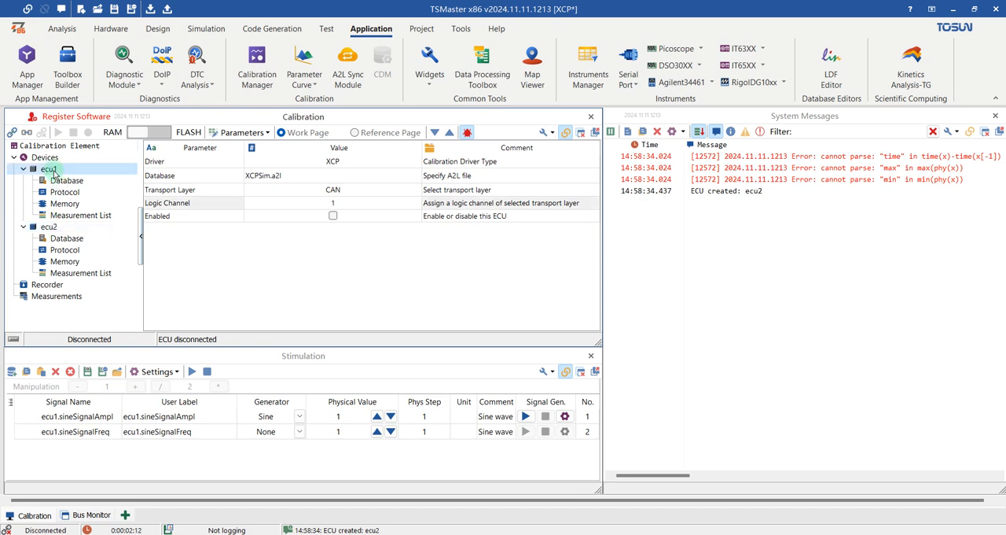
click(334, 216)
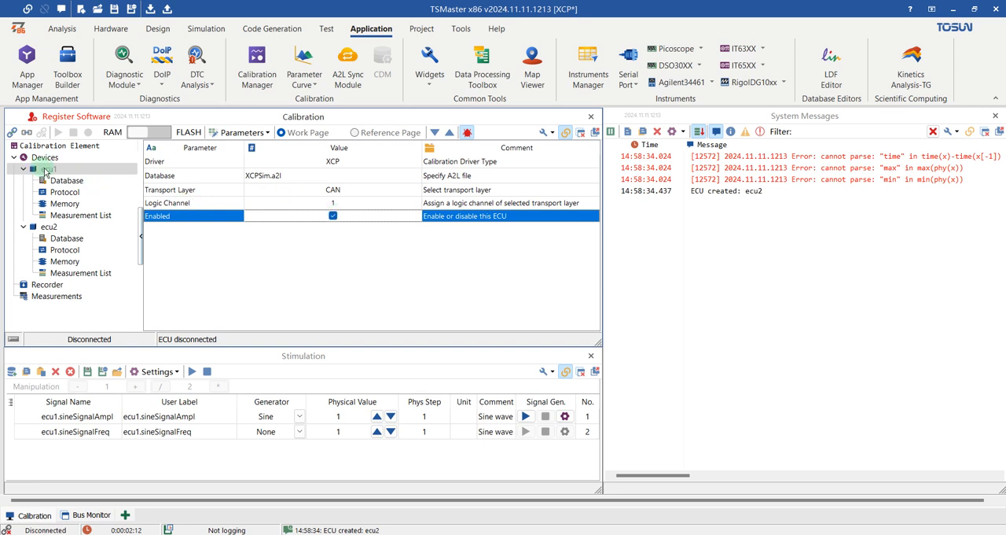
Check ecu2's A2L database setting and delete ecu2 from the devices.
click(48, 226)
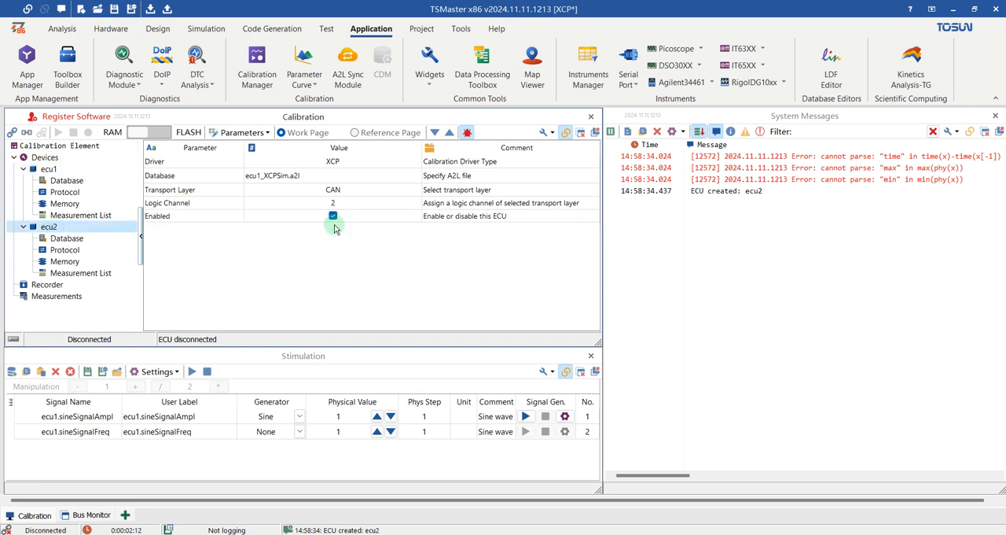
click(310, 175)
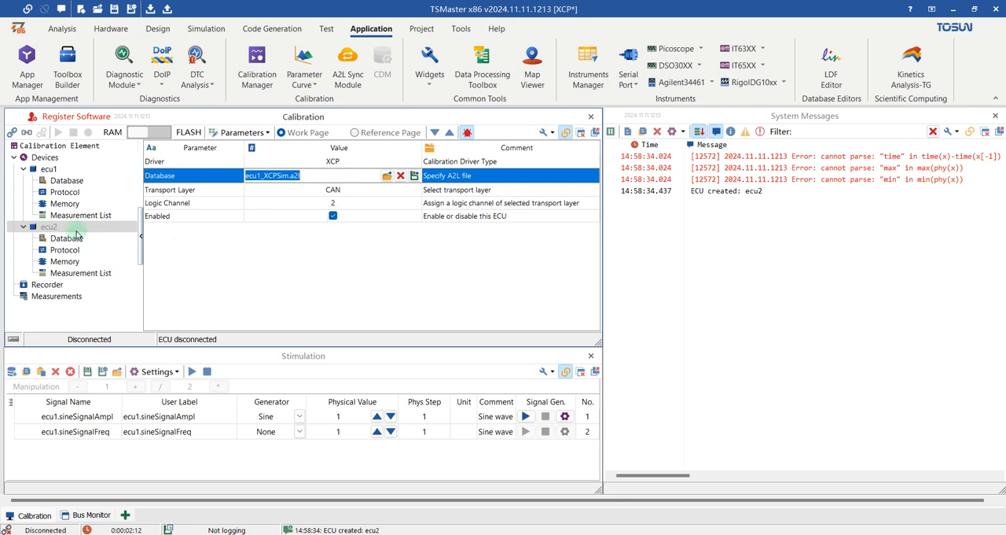
right_click(50, 227)
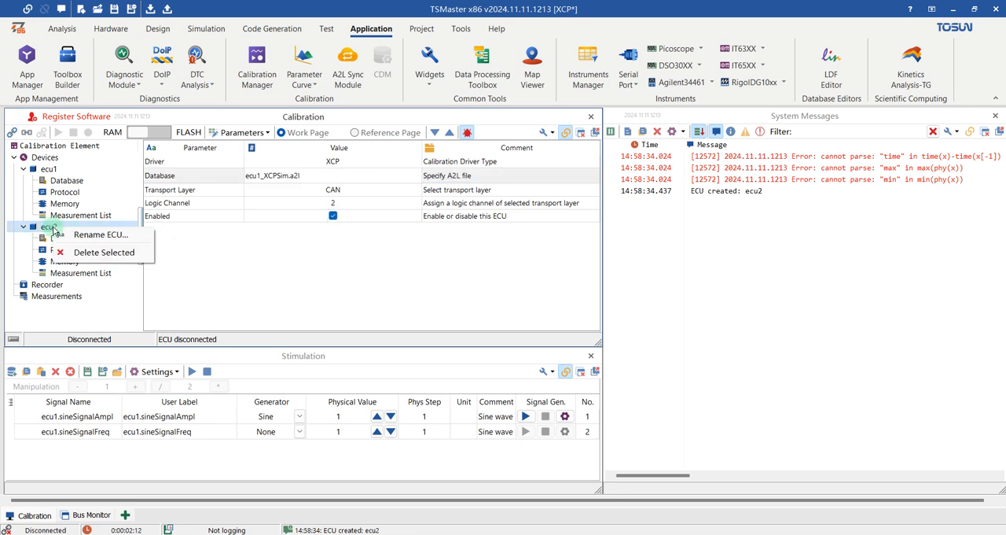
click(99, 252)
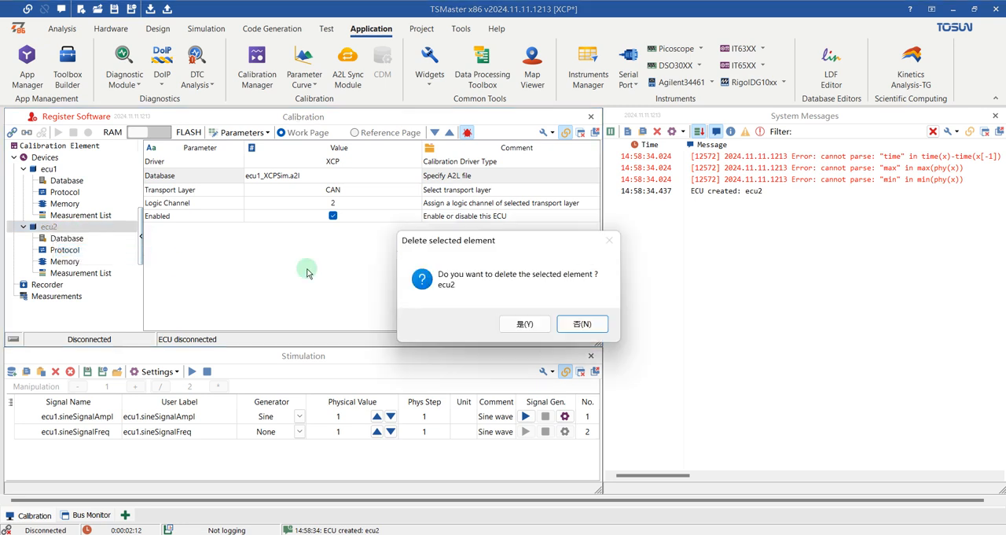
click(527, 324)
Examine ecu1's database, including the Example_Bypass measurement and calibration variables, their attributes and comments, and the bypass parameters group.
click(50, 170)
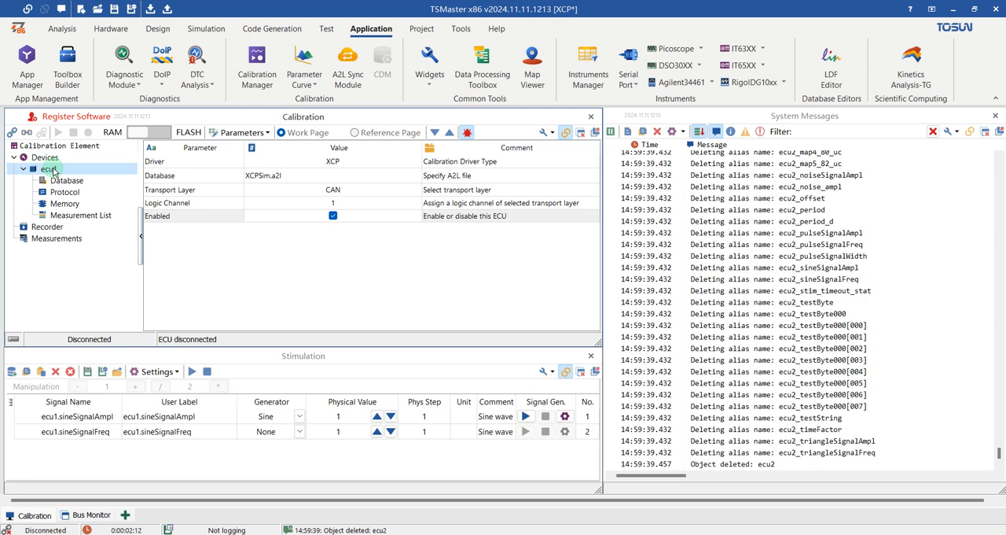
click(67, 182)
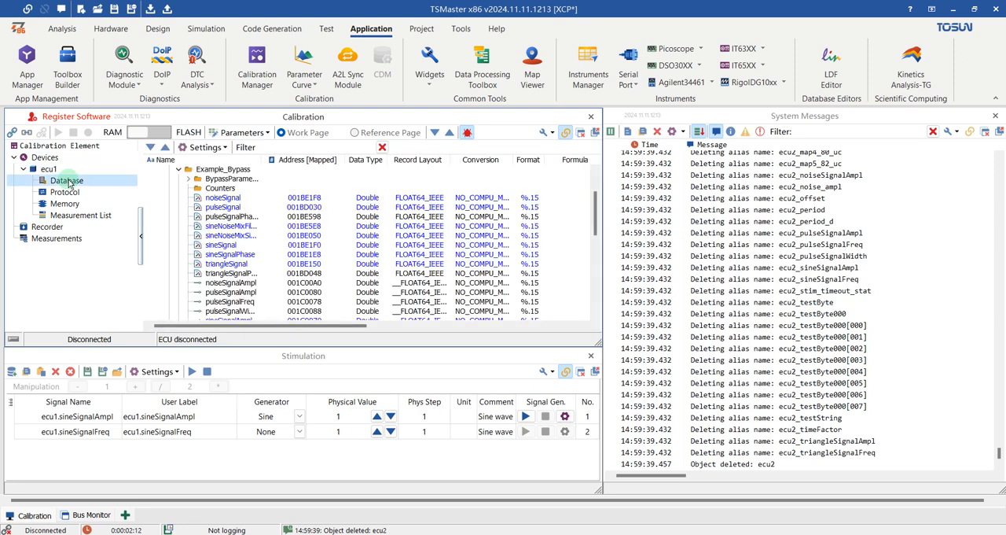
scroll(206, 231, up, 2)
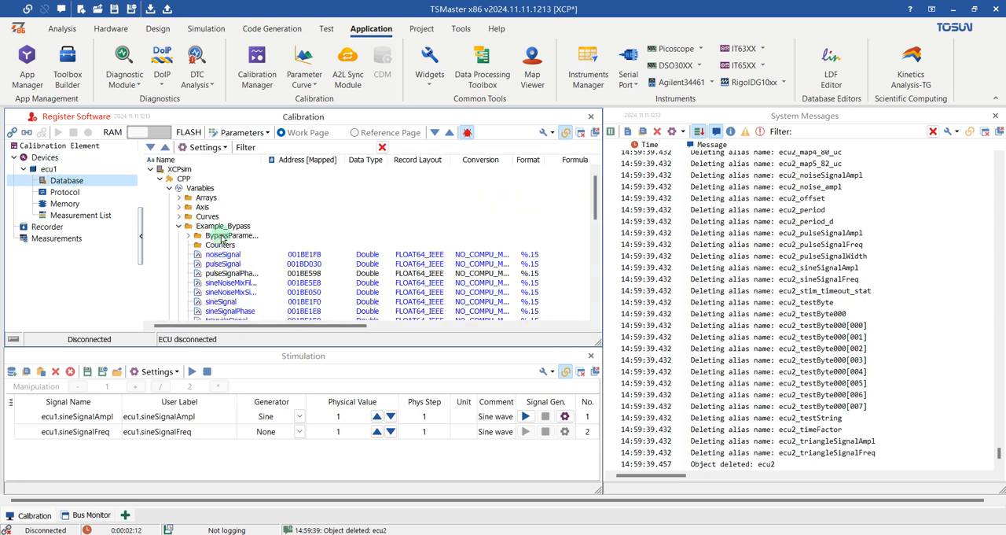
click(179, 226)
click(179, 226)
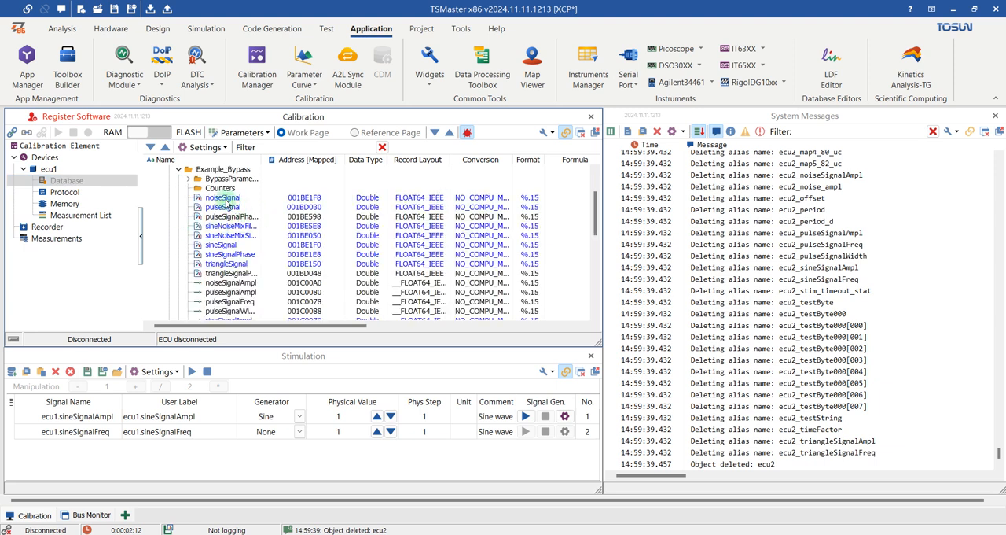
click(226, 200)
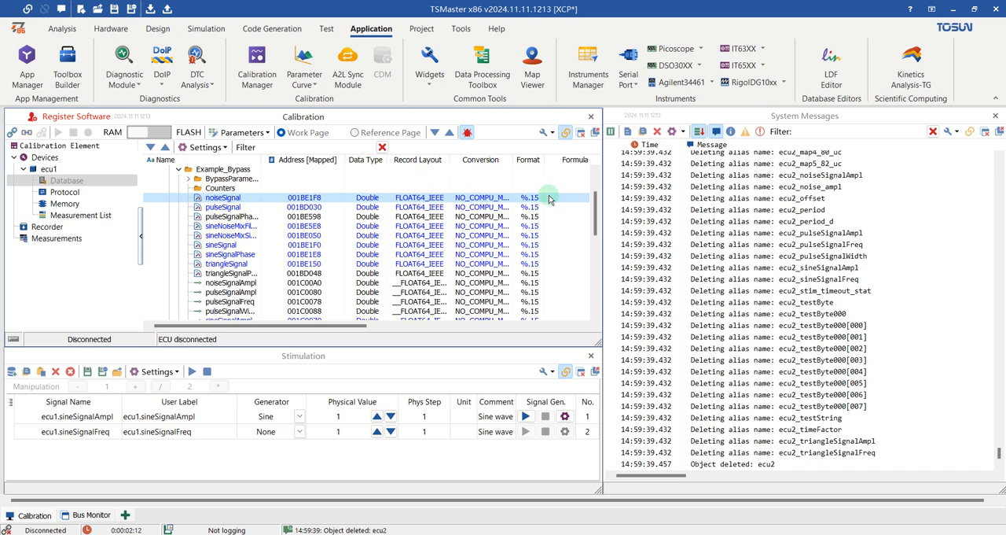
drag(352, 331, 541, 331)
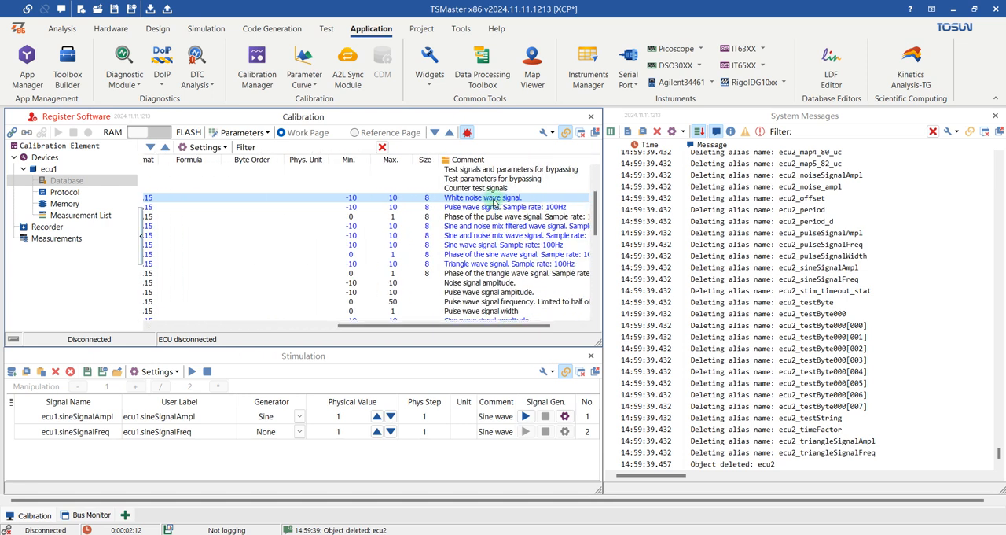
drag(395, 329, 174, 329)
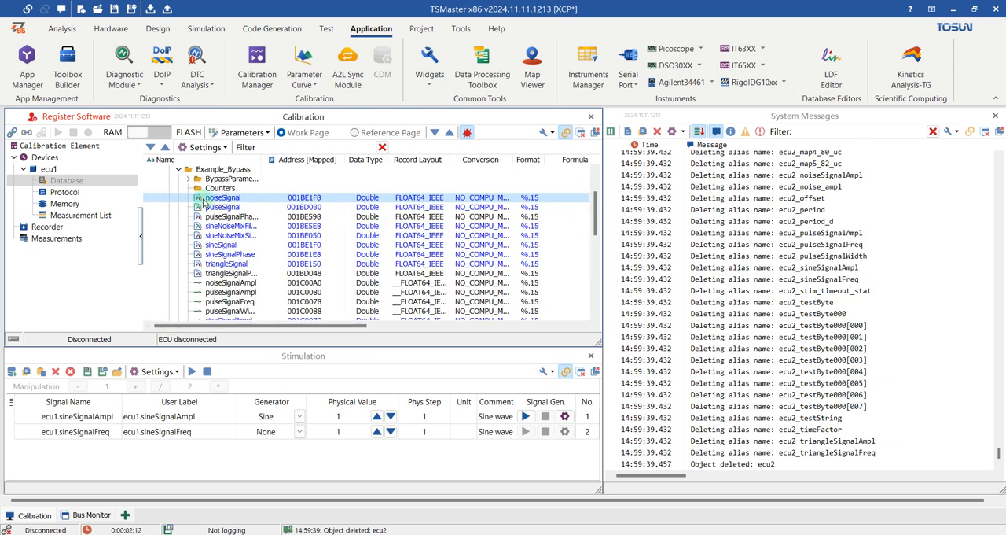
click(220, 285)
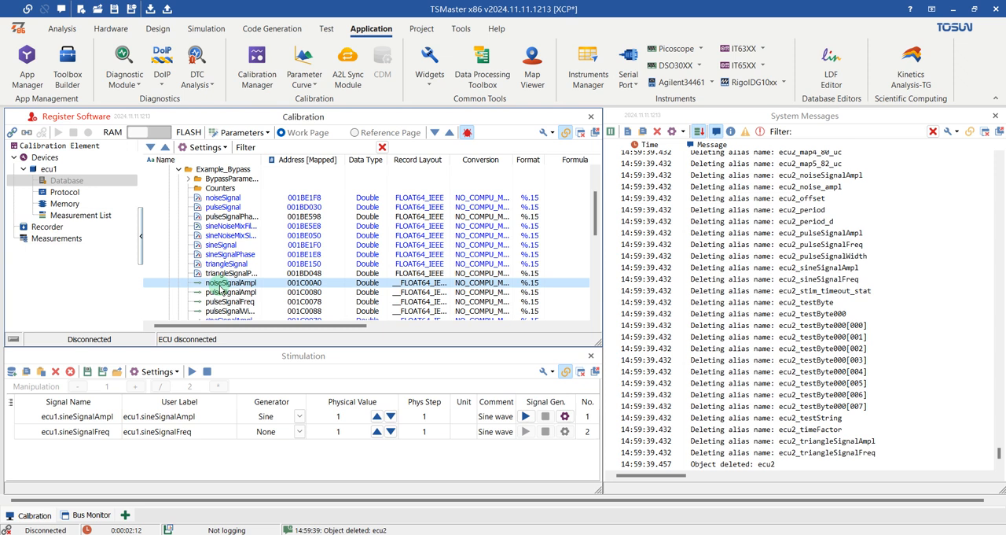
double_click(198, 179)
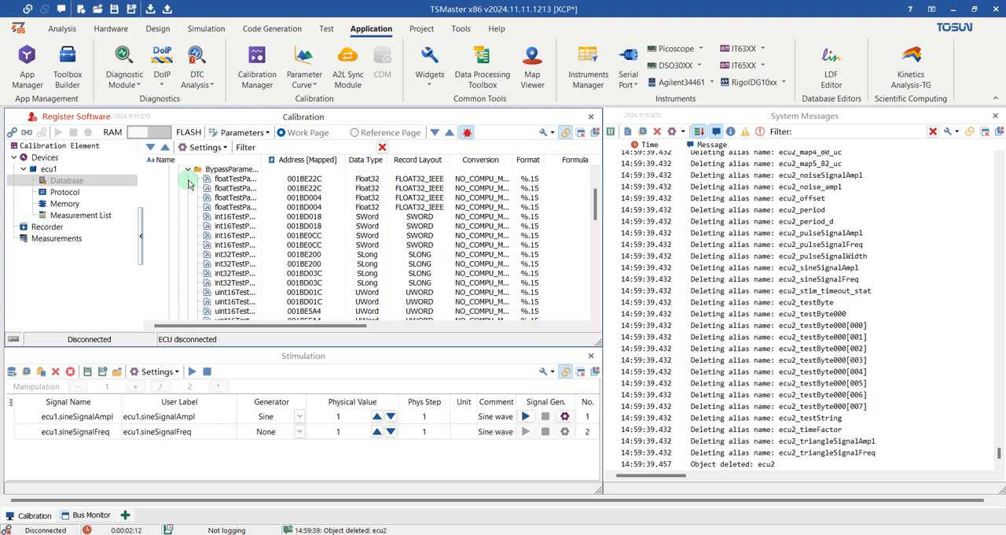
click(189, 170)
scroll(189, 173, up, 2)
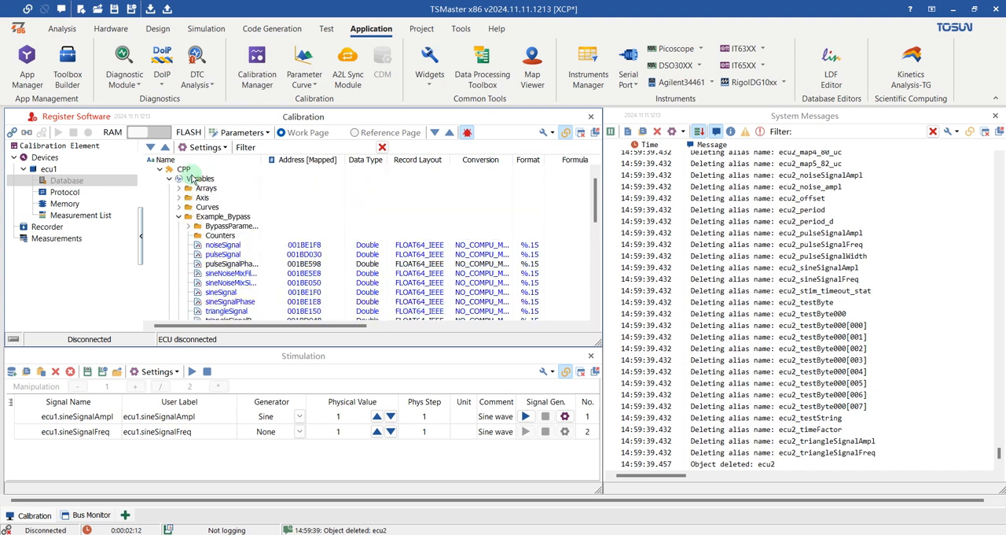
Examine the Curves group, including KL1, and the Maps group, including KF1, in ecu1's database variables.
click(188, 227)
scroll(189, 214, up, 3)
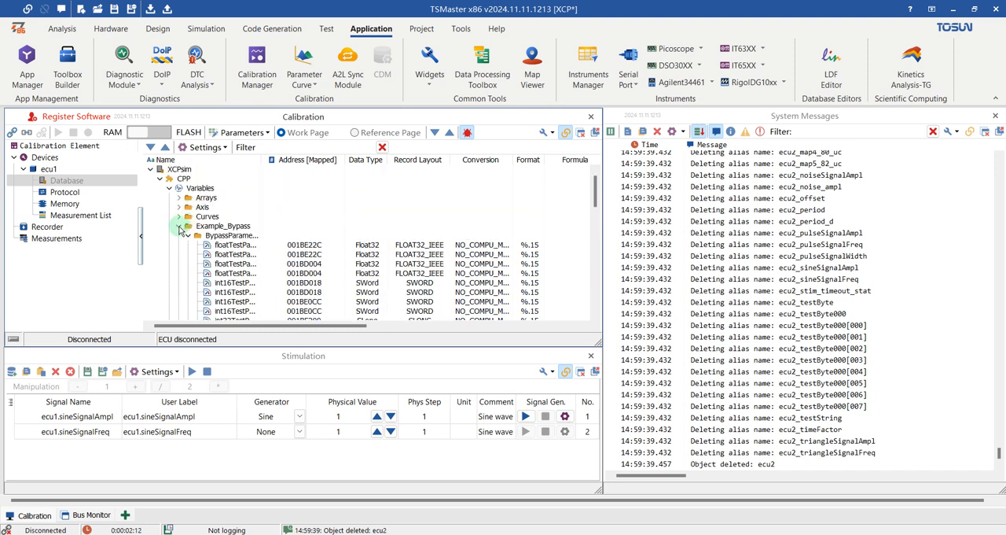
click(179, 227)
double_click(207, 217)
click(210, 228)
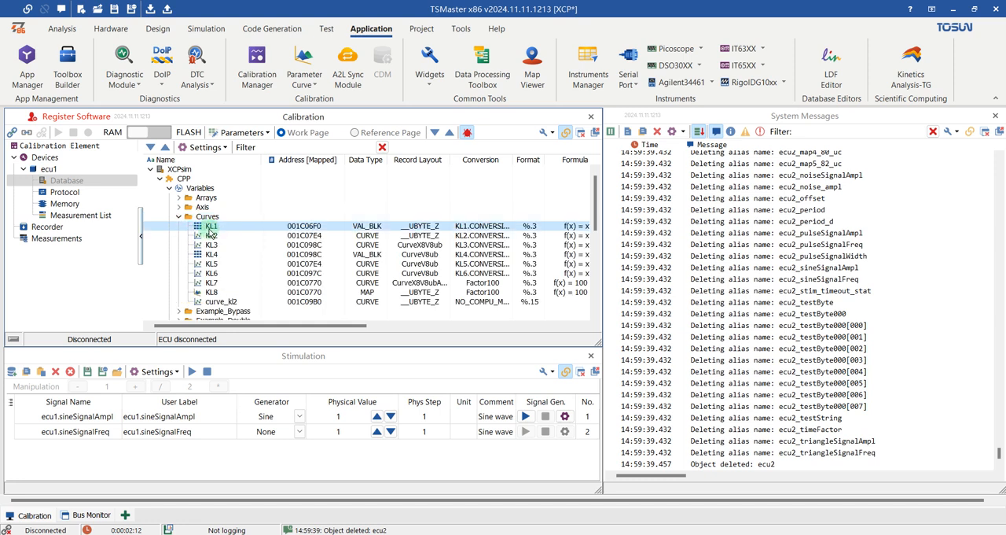
click(179, 217)
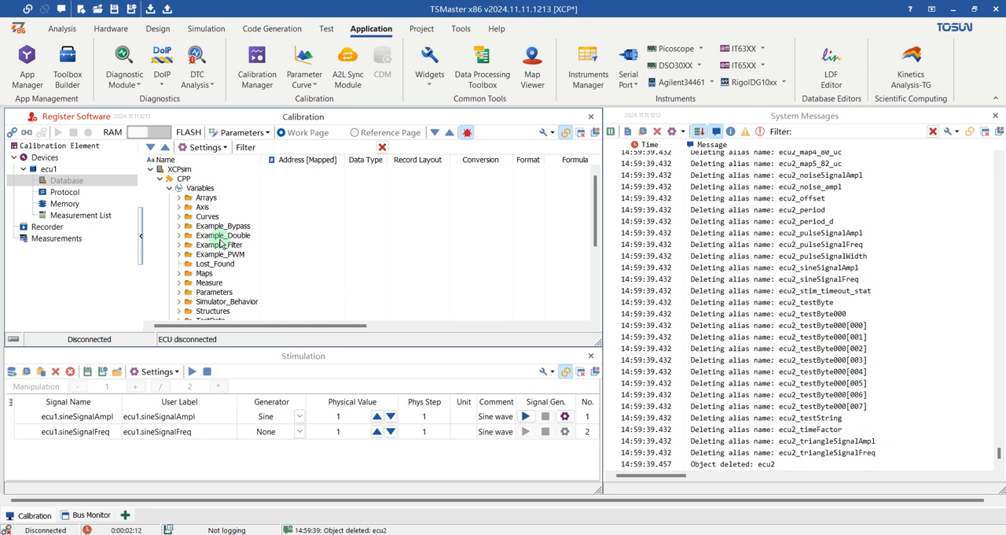
double_click(207, 274)
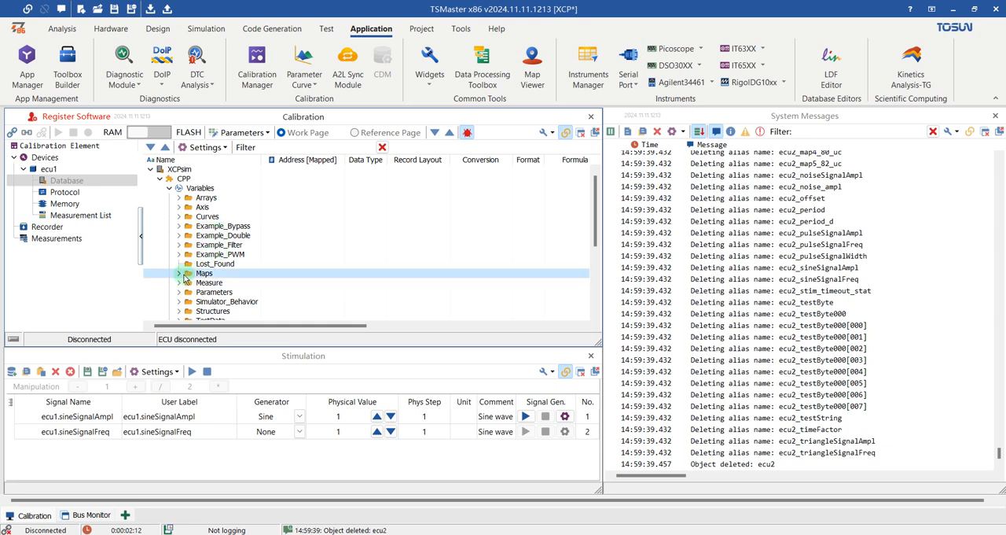
click(211, 203)
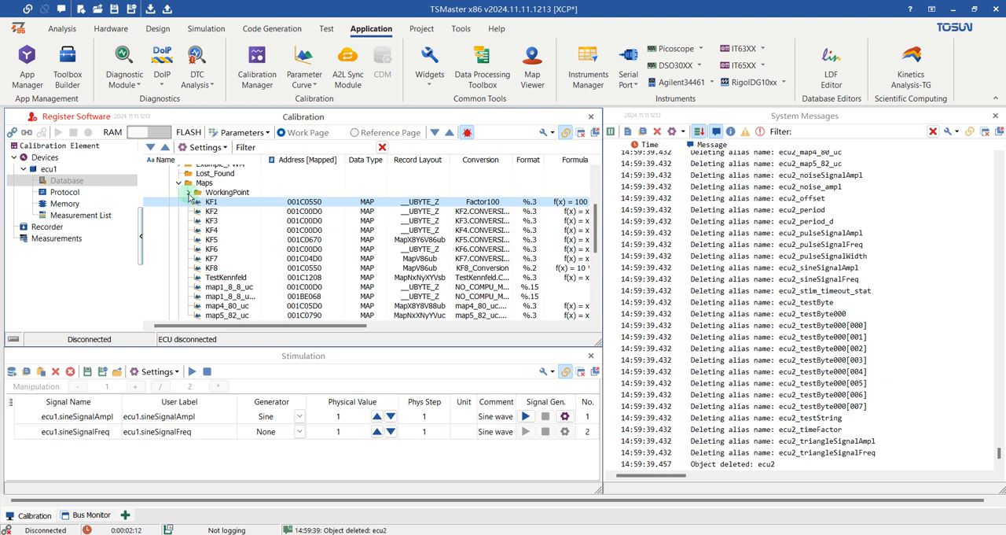
click(179, 183)
Examine ecu1's XCP protocol settings, including the timeouts, Seed and Key DLL, and transport layer master and slave identifiers.
click(76, 205)
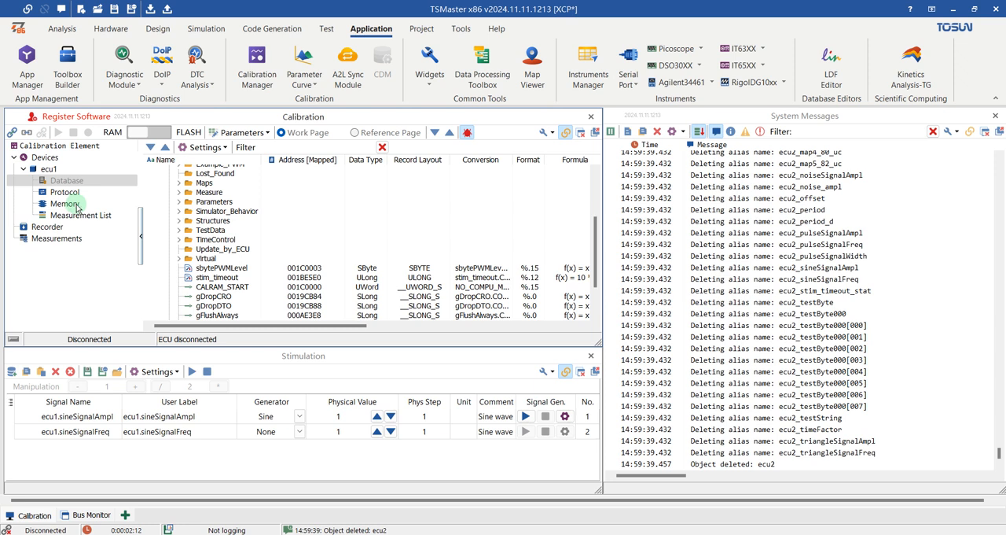
click(66, 193)
click(197, 150)
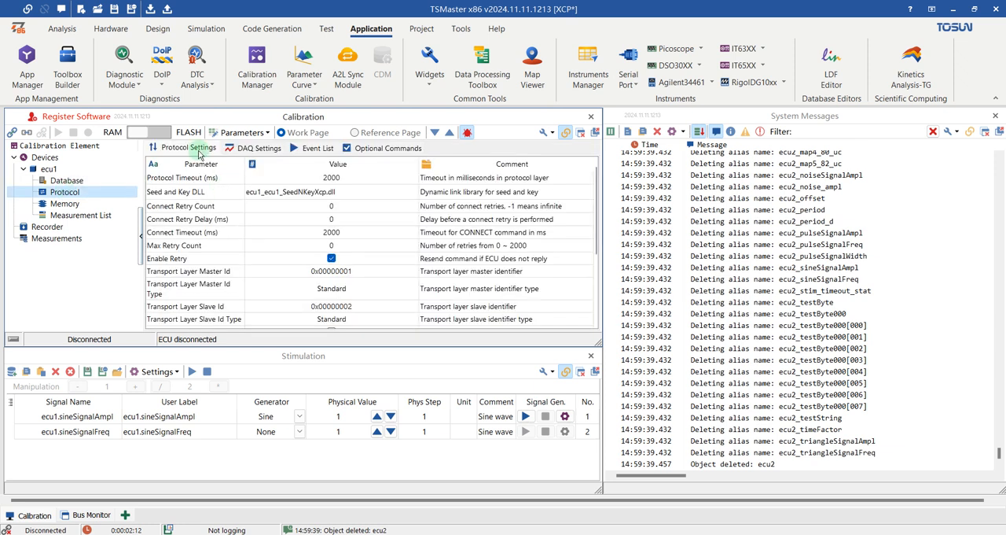
click(383, 247)
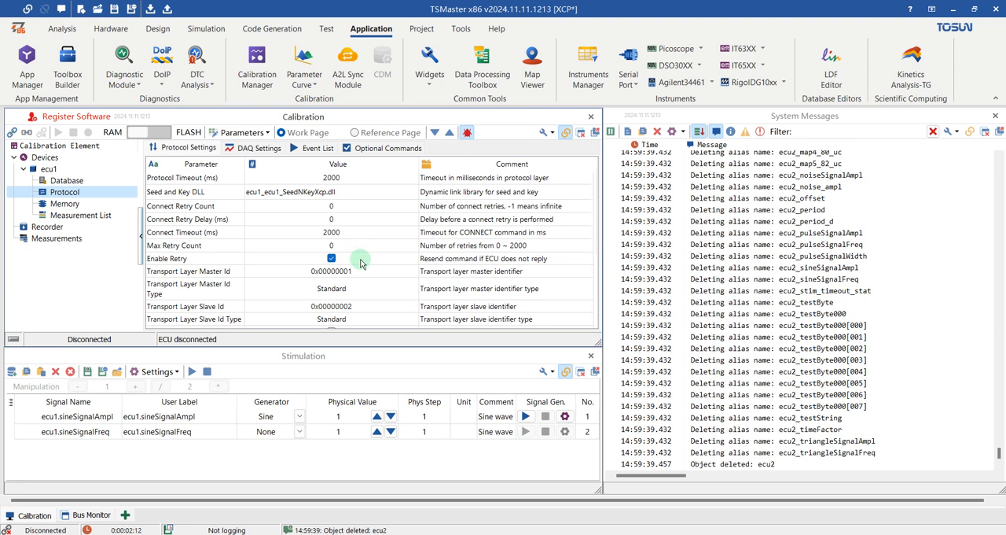
click(348, 196)
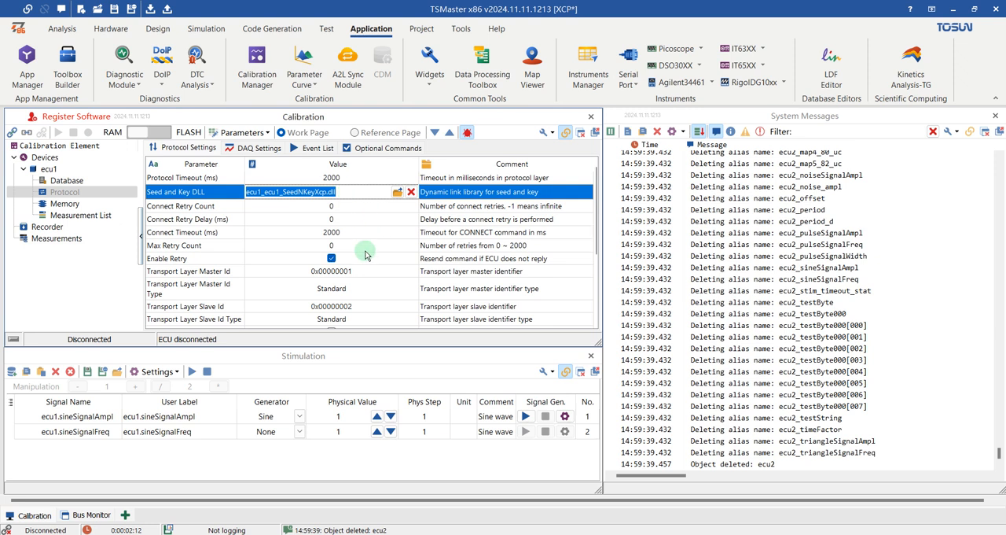
click(355, 271)
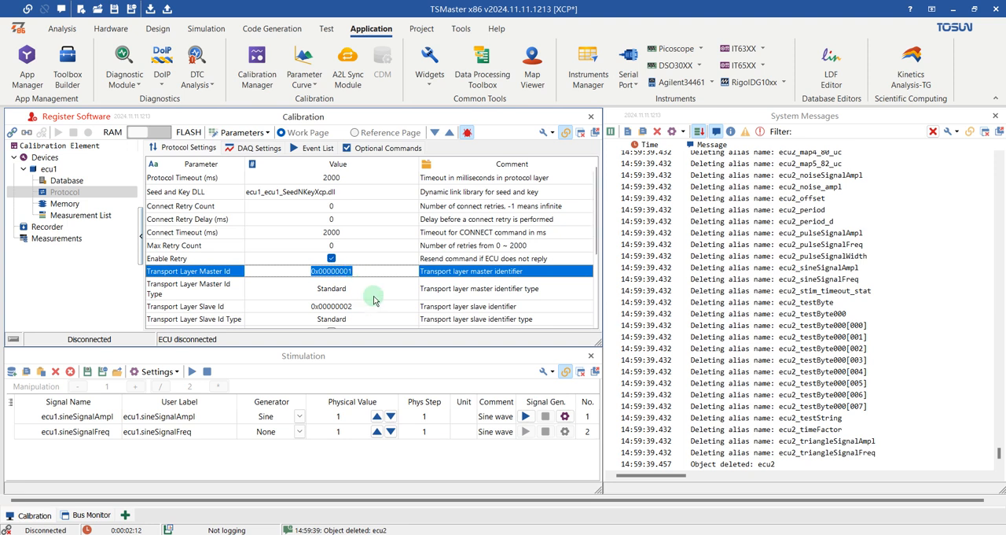
scroll(375, 300, down, 2)
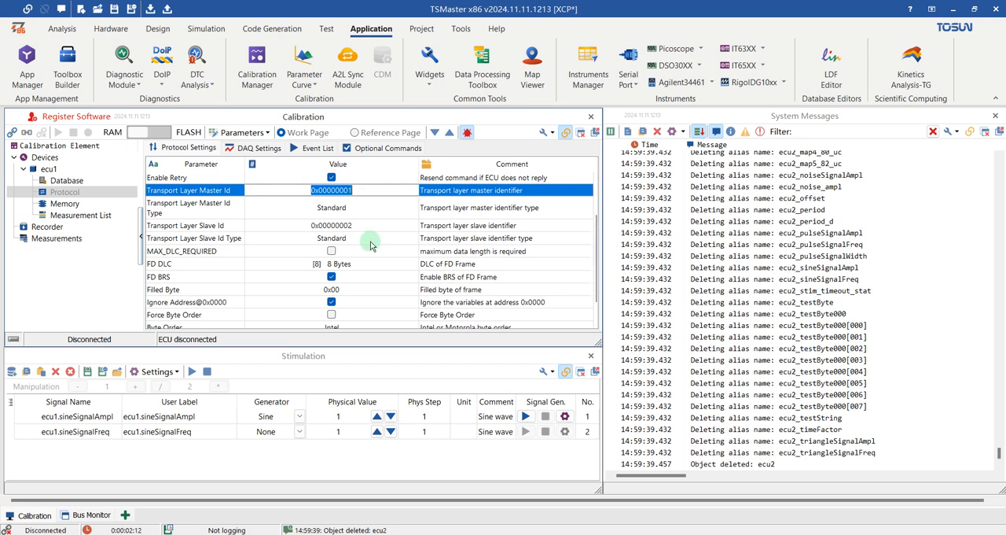
scroll(371, 245, up, 2)
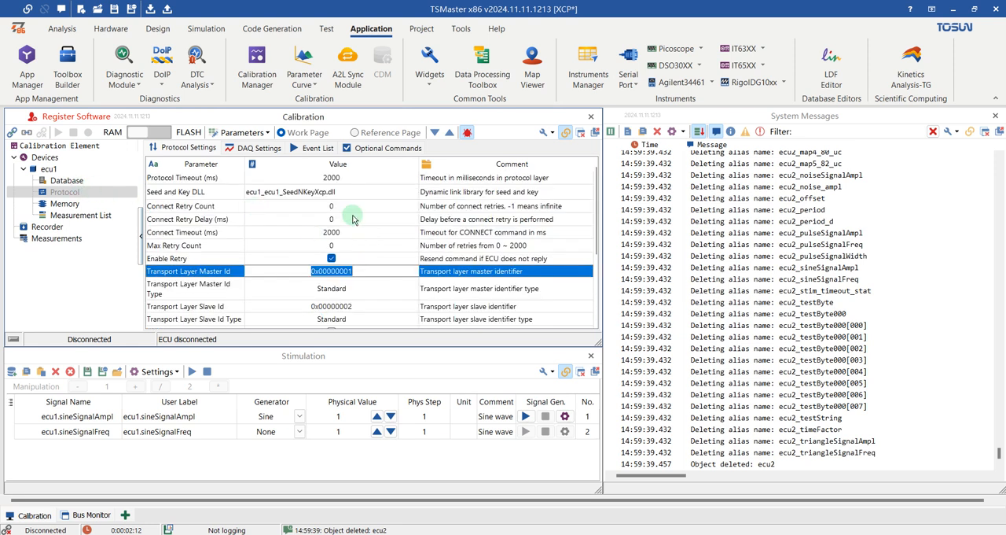
Check the available FD DLC lengths in ecu1's protocol settings and disable FD BRS.
scroll(354, 223, down, 2)
click(331, 266)
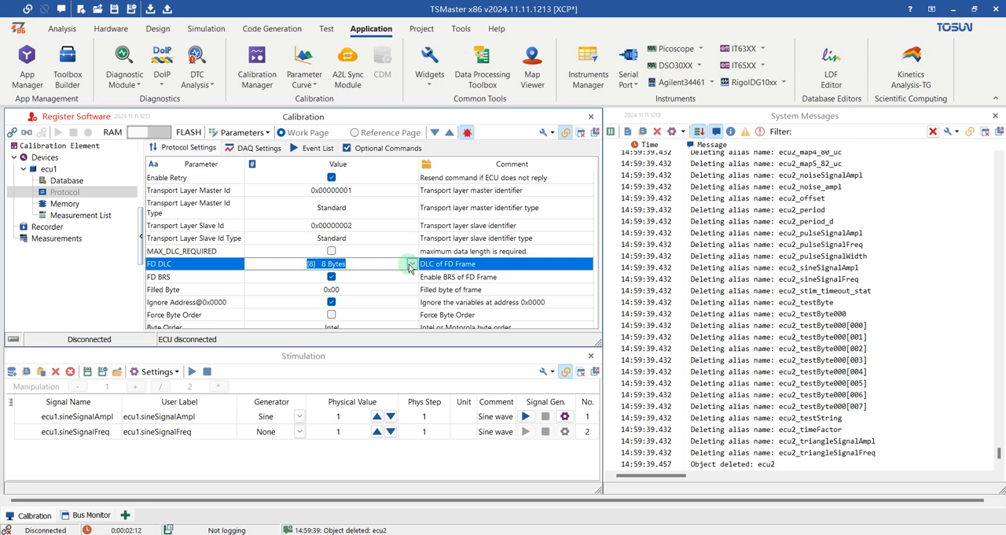
click(410, 266)
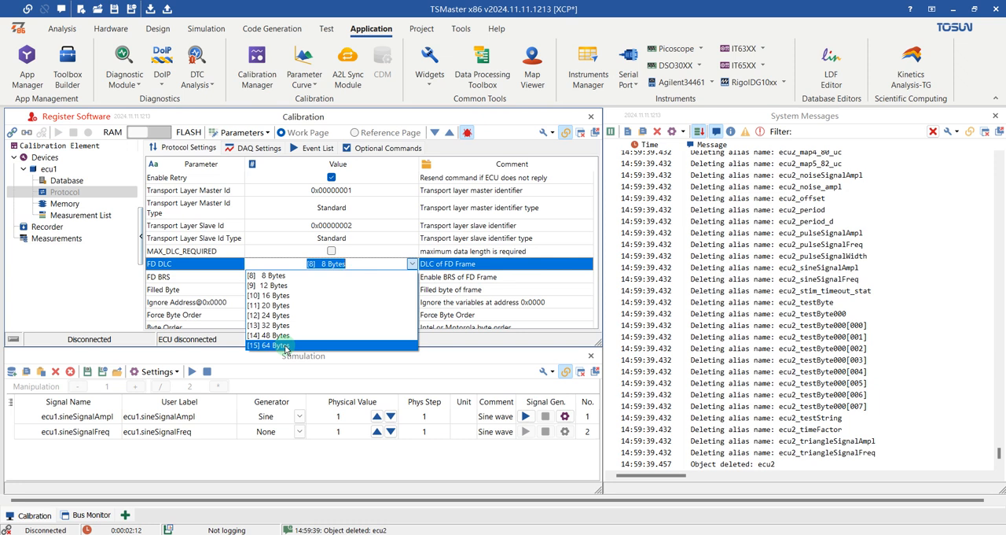
click(410, 266)
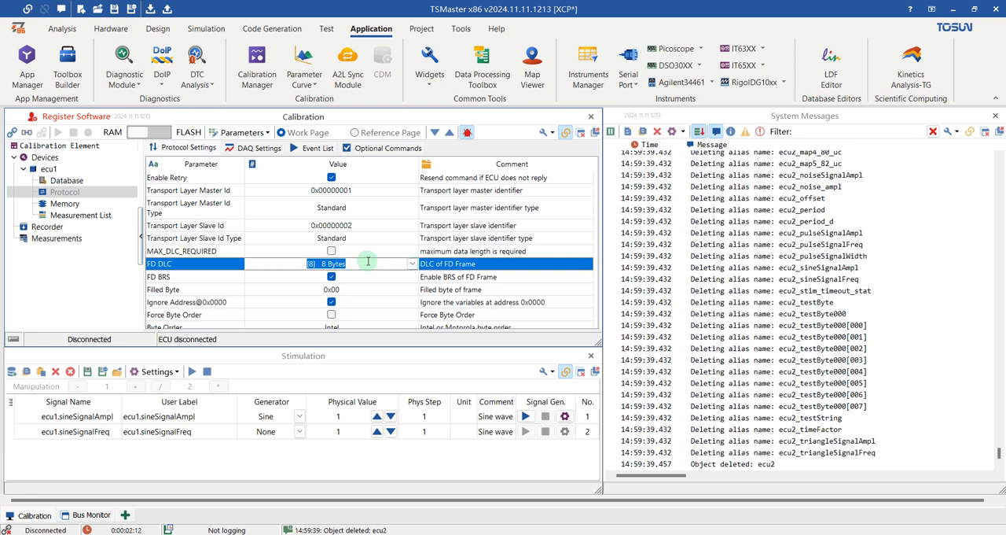
click(332, 278)
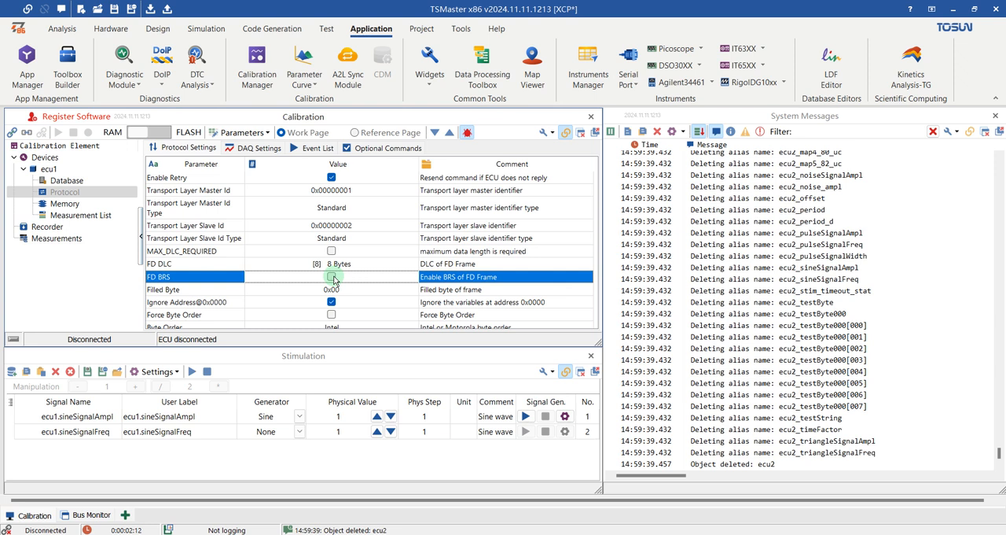
Check the Intel and Motorola byte order options in ecu1's protocol settings.
scroll(343, 316, down, 1)
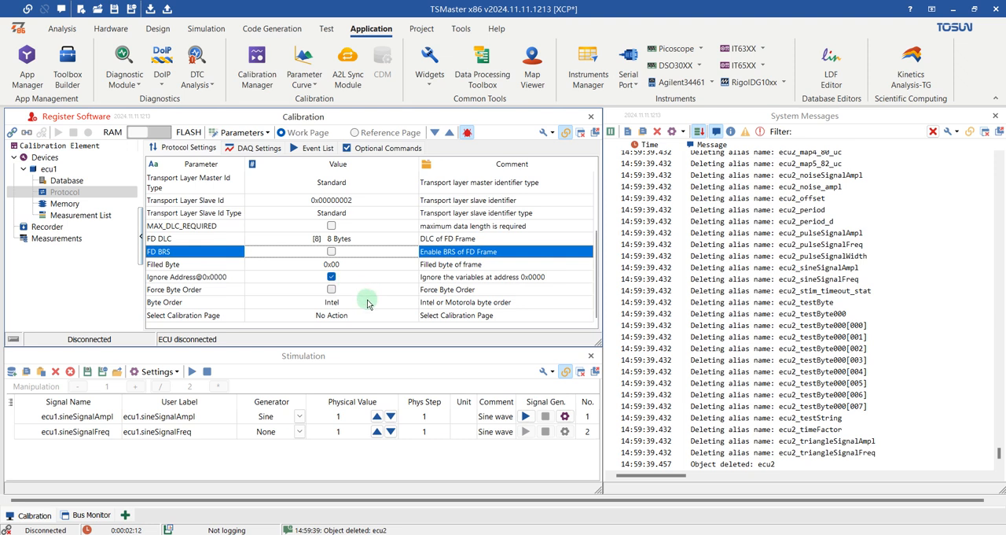
click(368, 303)
click(369, 303)
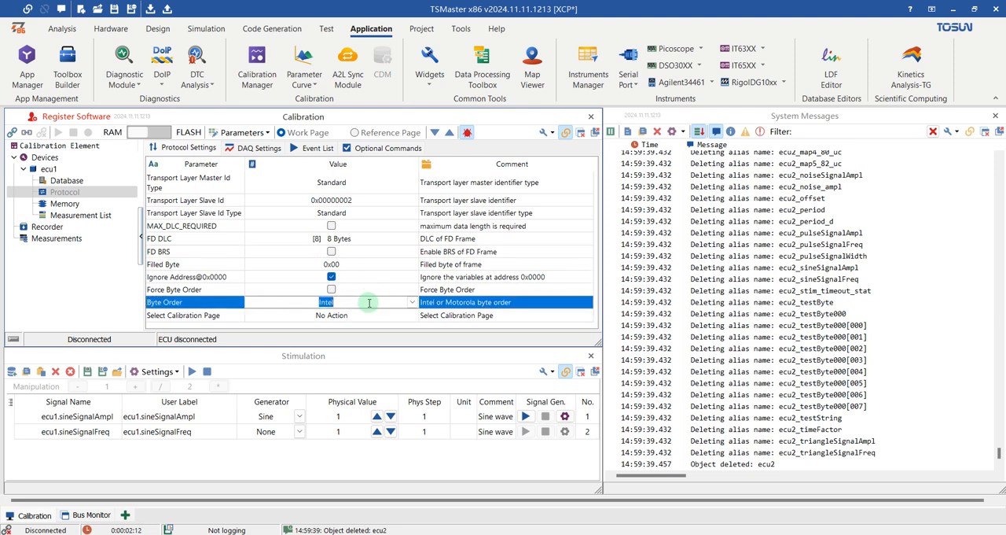
click(412, 302)
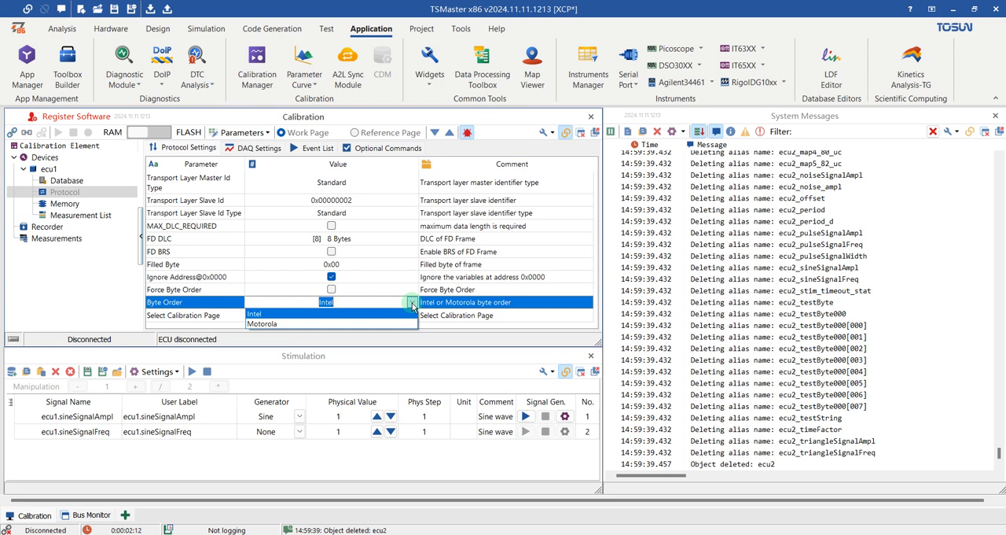
click(412, 303)
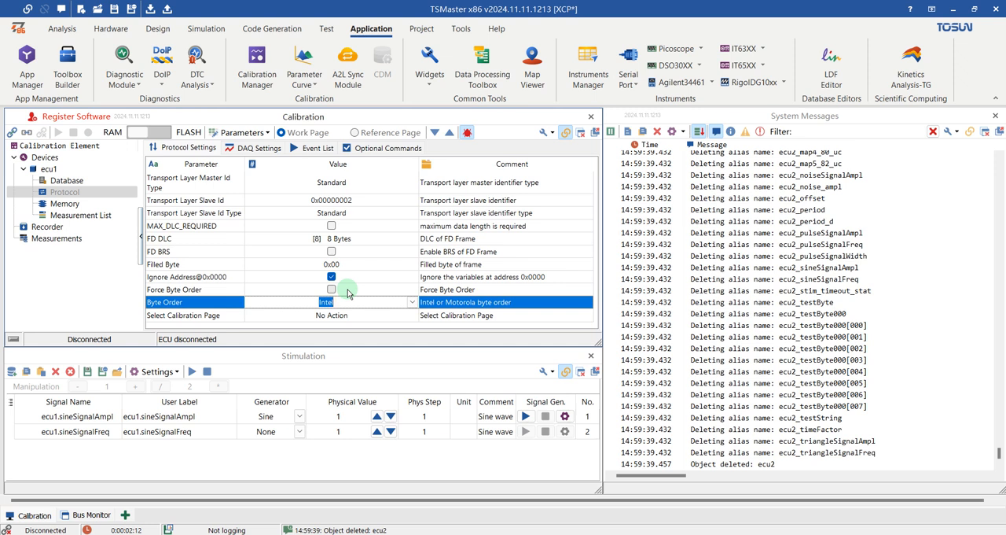
Assign application channel CAN 1 to the hardware channel Vector VIRTUAL 1 CAN FD Channel 1 (100).
click(111, 30)
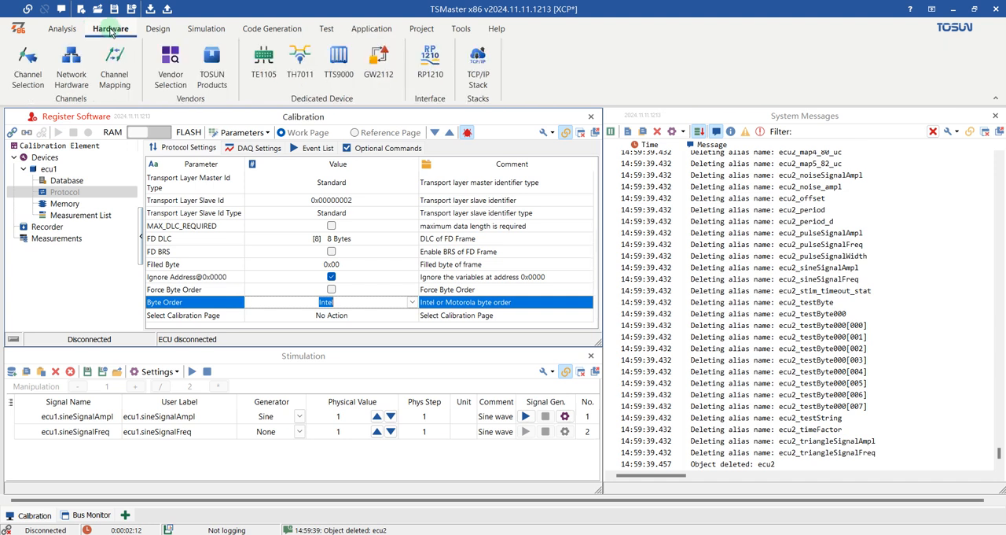
click(30, 72)
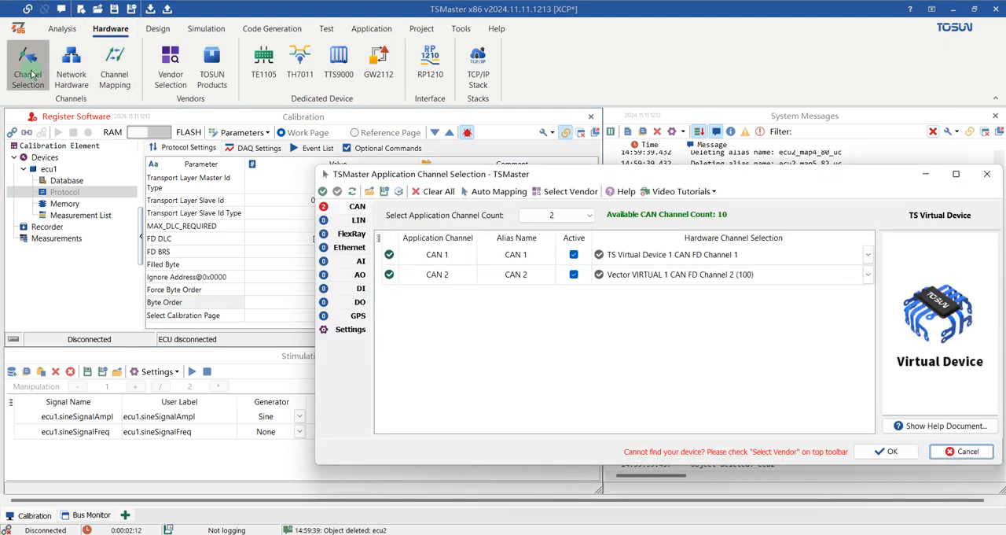
click(631, 258)
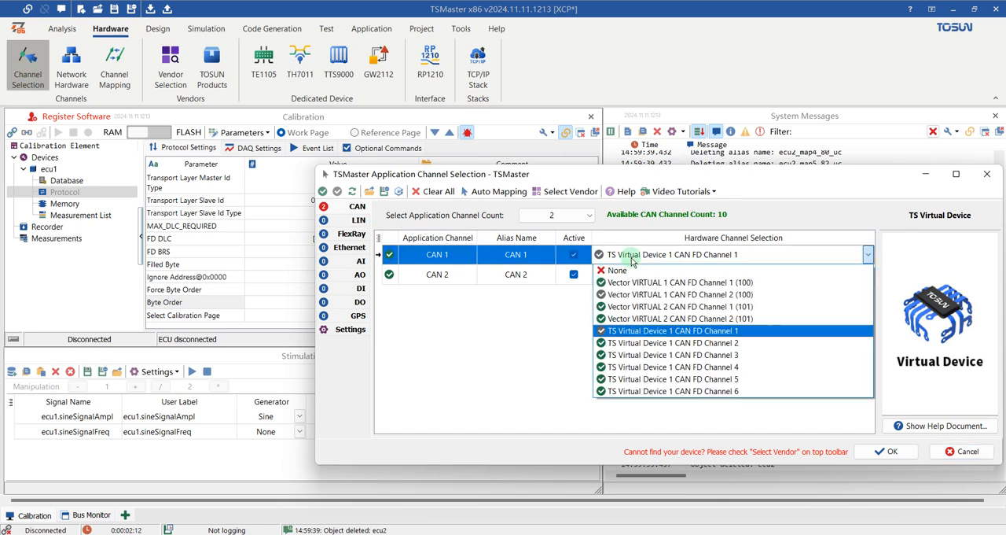
click(639, 282)
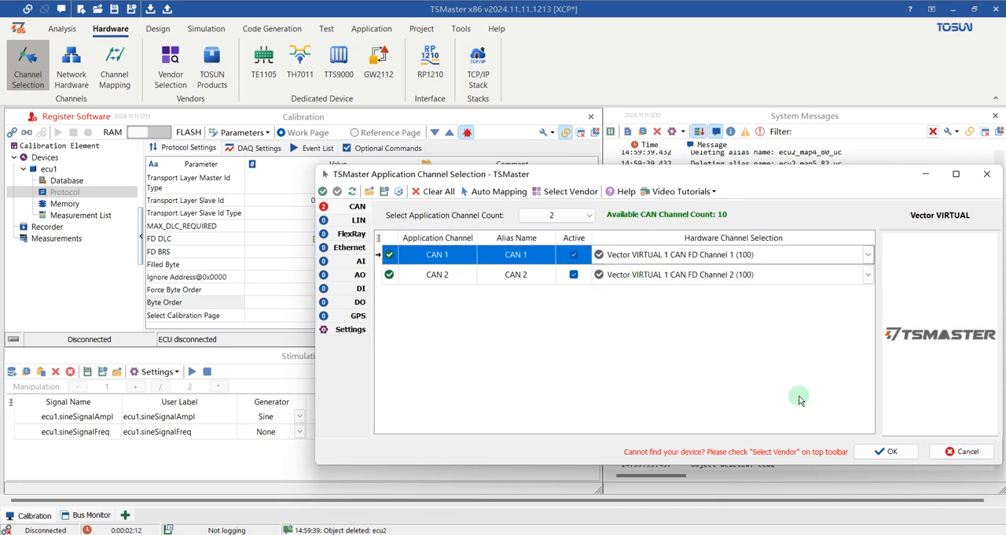
click(887, 452)
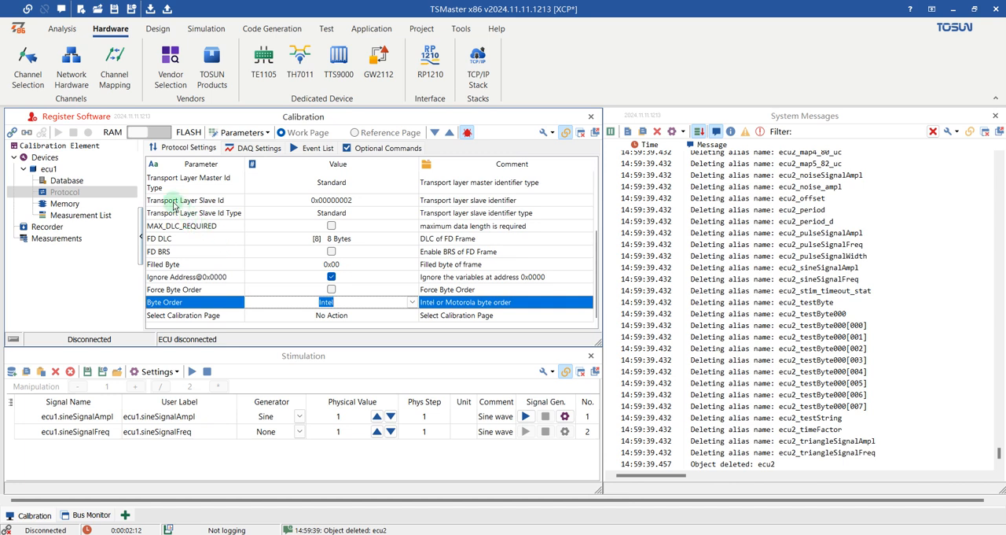
Connect to the calibration ECUs and deactivate auto start for the Calibration window.
click(13, 131)
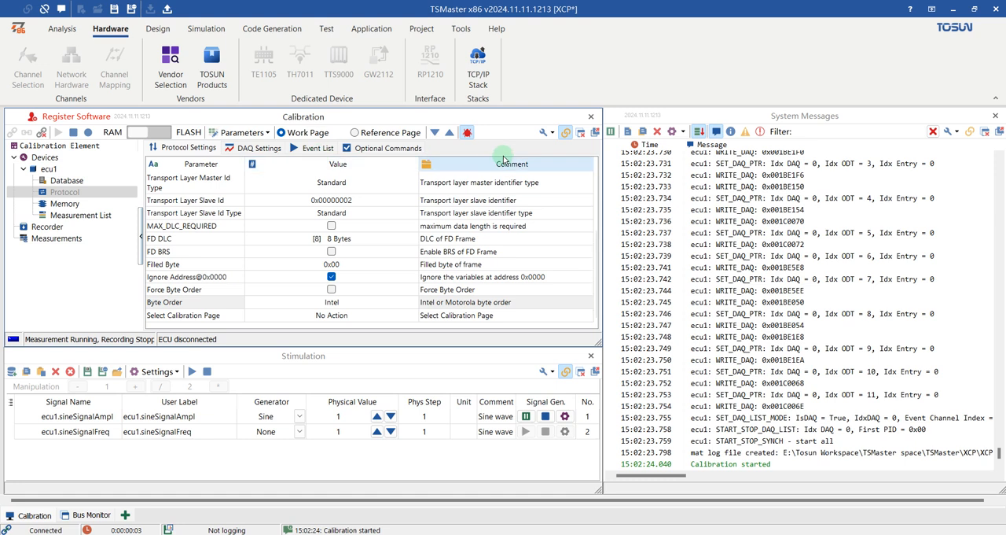
click(566, 134)
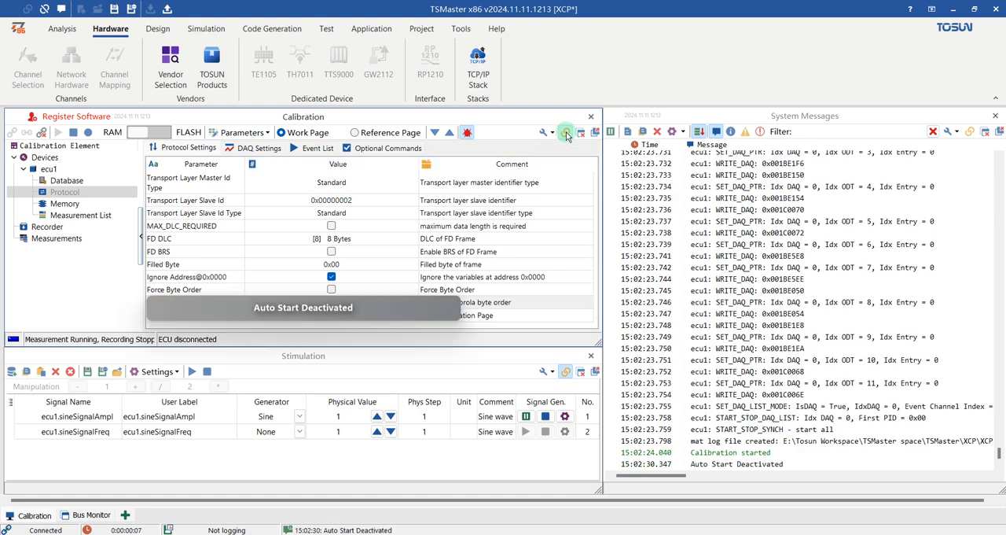
Stop the online measurement and examine ecu1's DAQ configuration and event messages in the system messages.
click(74, 134)
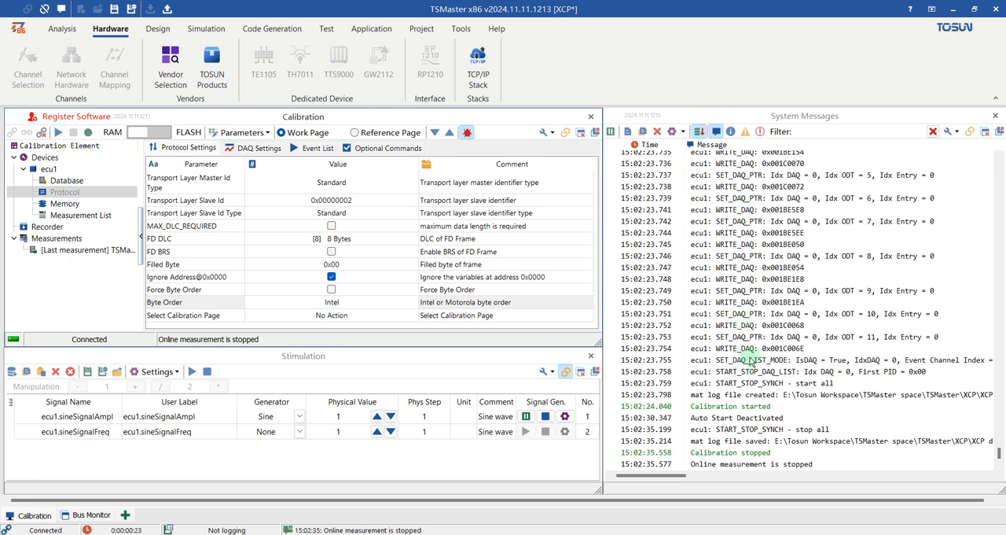
mouse_move(670, 478)
mouse_down()
mouse_move(684, 481)
mouse_move(670, 480)
mouse_up()
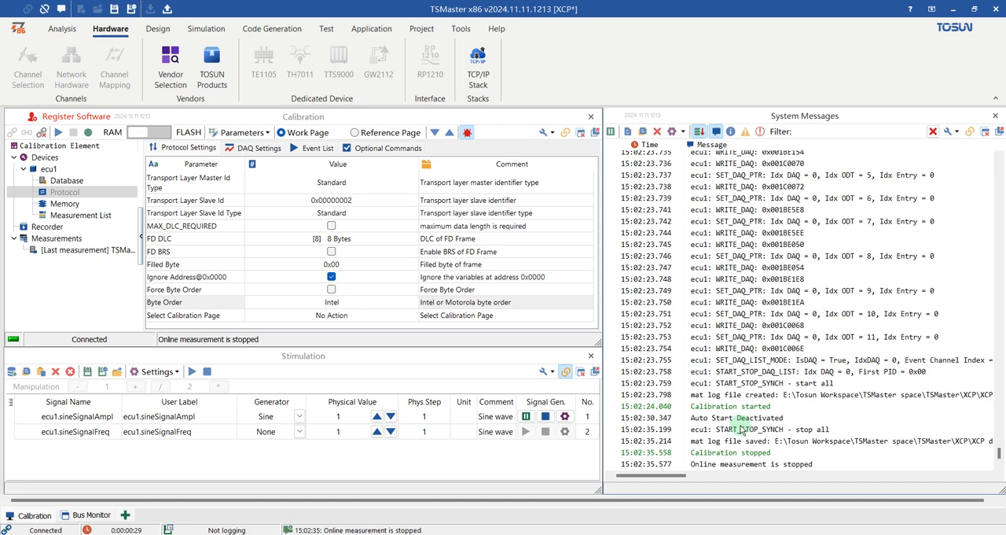
scroll(742, 431, up, 12)
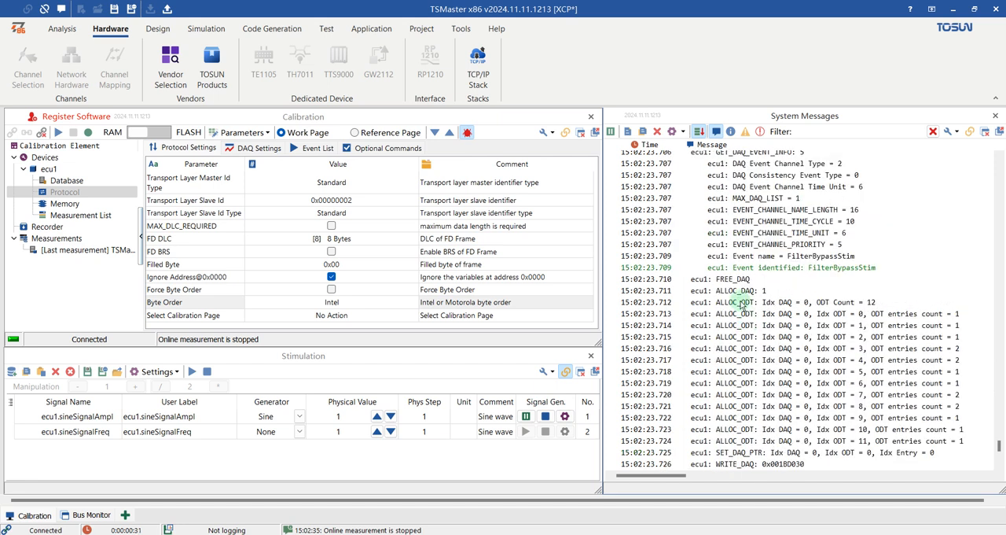
scroll(742, 313, up, 8)
scroll(737, 275, up, 6)
scroll(737, 275, up, 4)
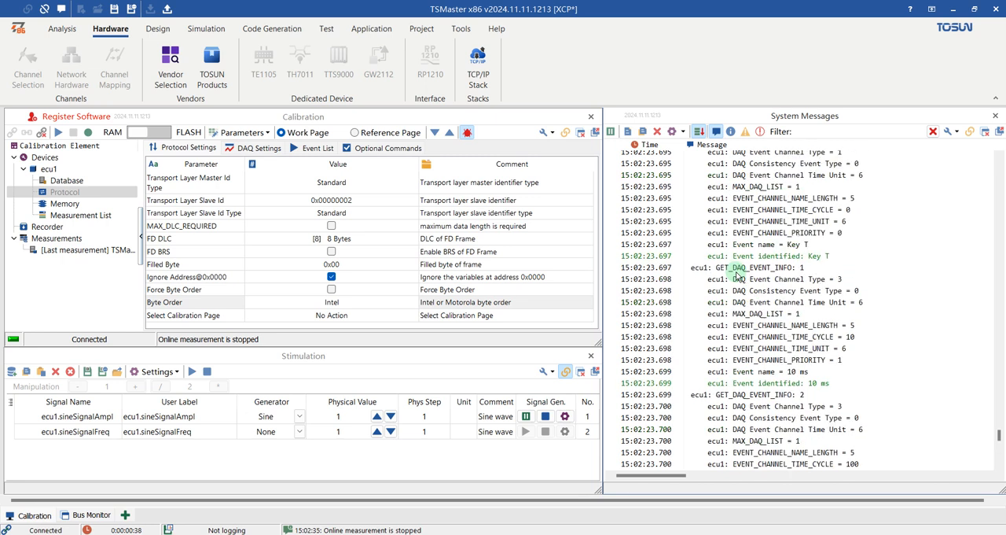
Show the variables of the Example_Bypass group in ecu1's database, with its BypassParameters subgroup collapsed.
click(61, 215)
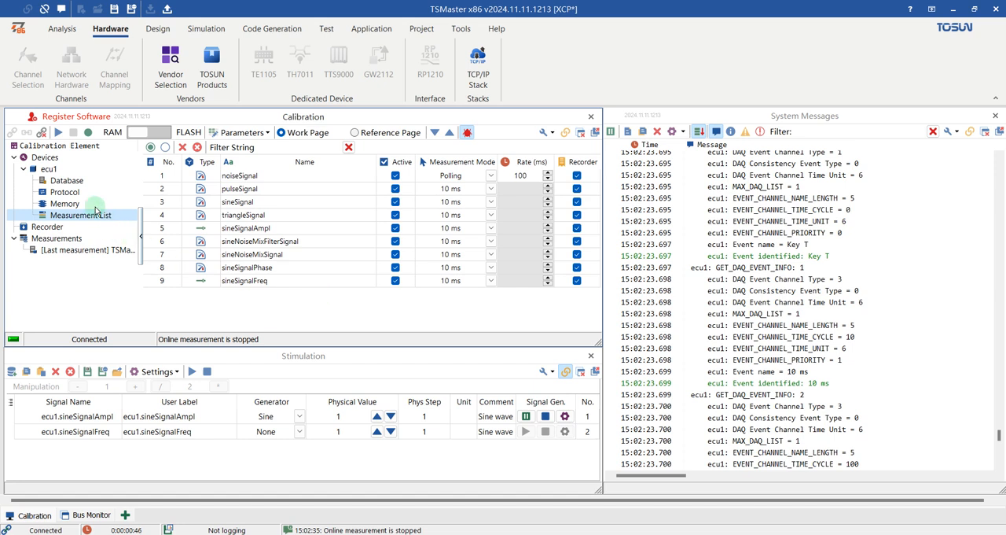
click(67, 183)
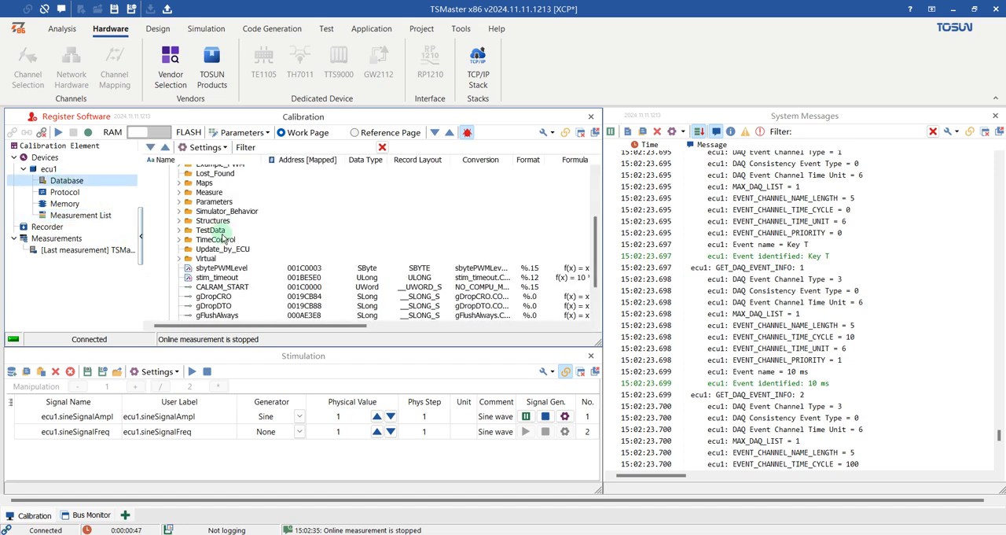
scroll(217, 226, up, 2)
scroll(218, 226, up, 1)
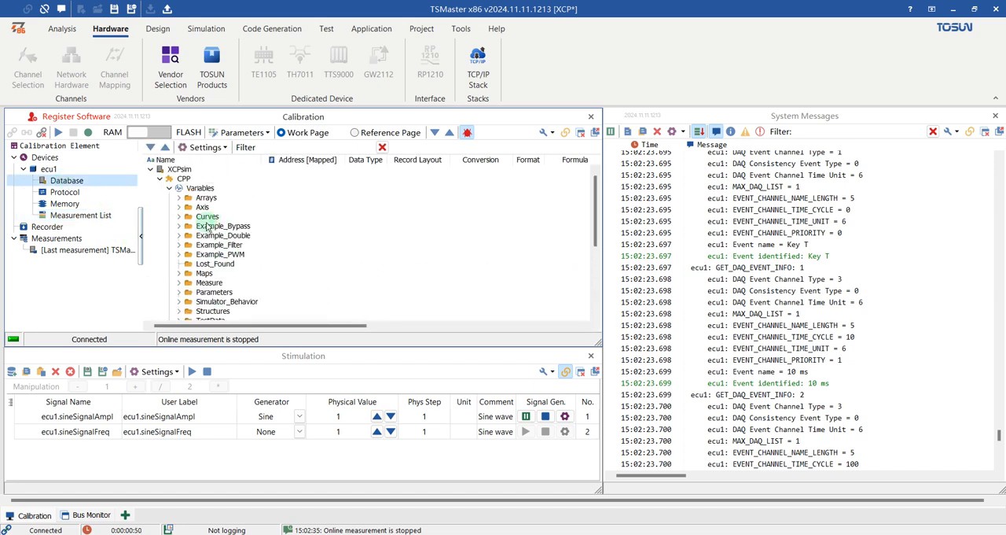
click(180, 226)
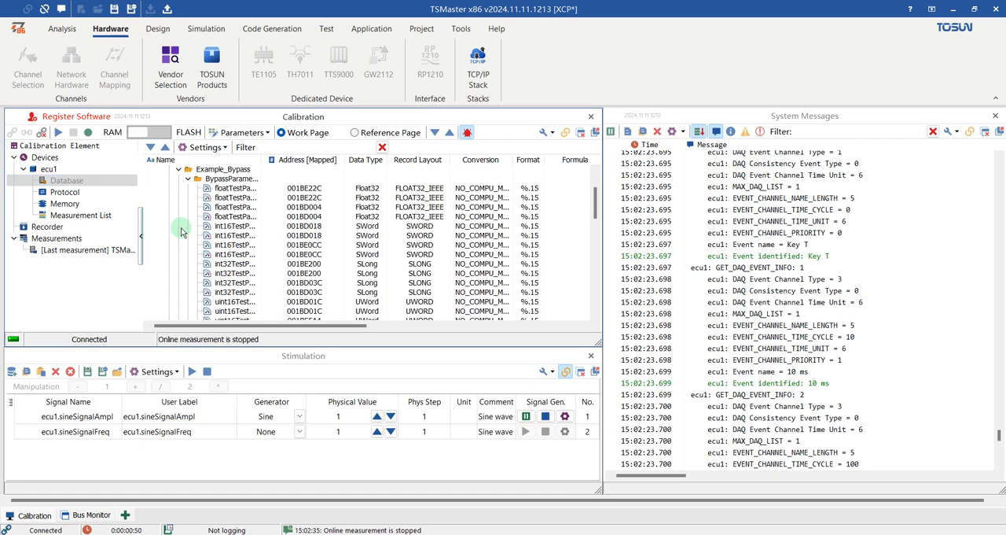
click(188, 178)
Try to add noiseSignal from the Example_Bypass group to the measurement list only.
click(224, 200)
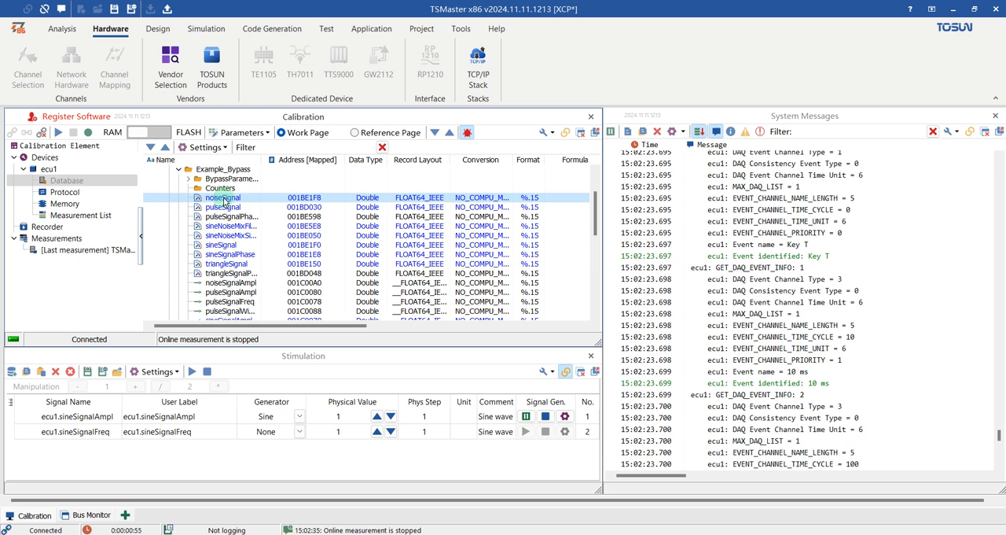
right_click(224, 201)
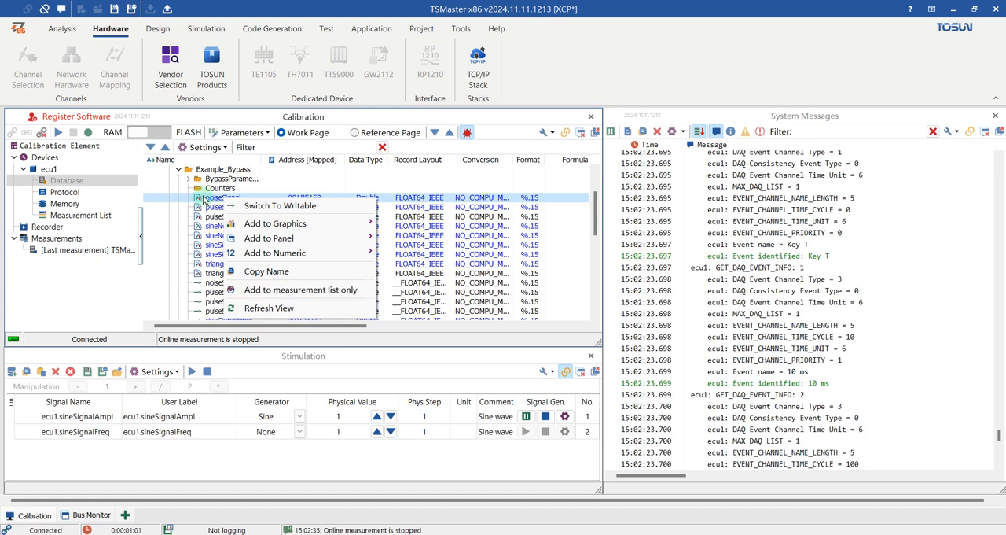
click(275, 291)
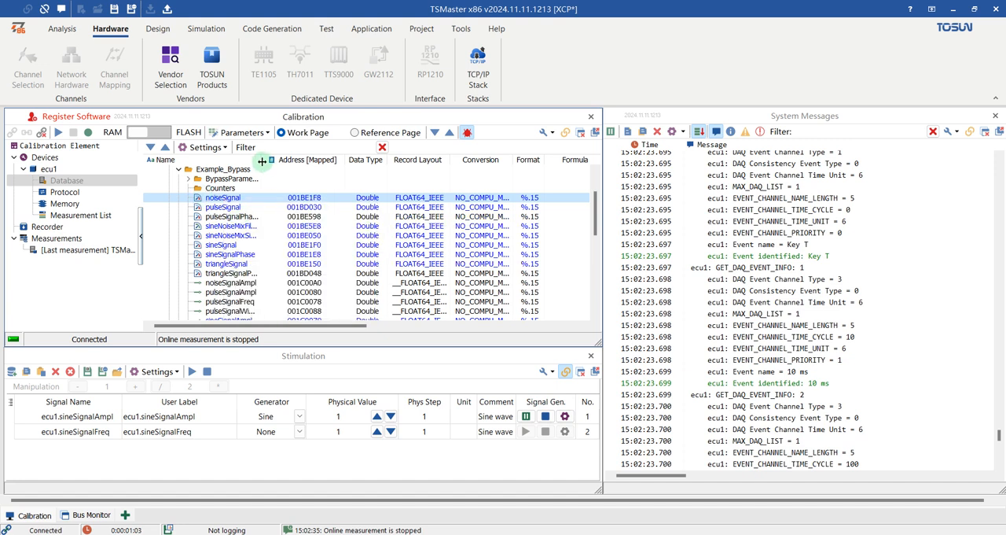
Widen the database's Name column and add pulseSignalPhase to the measurement list only.
drag(266, 159, 298, 160)
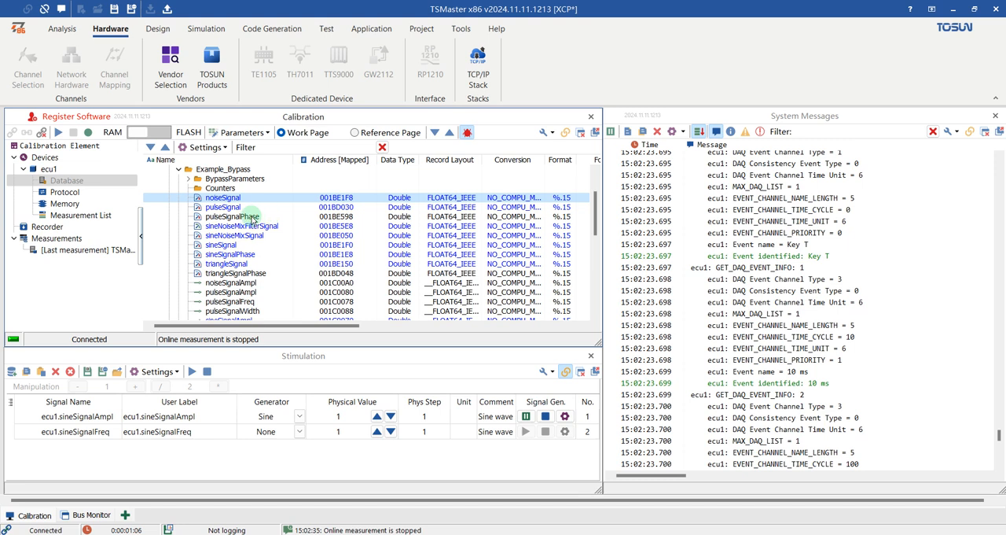
click(223, 217)
right_click(224, 218)
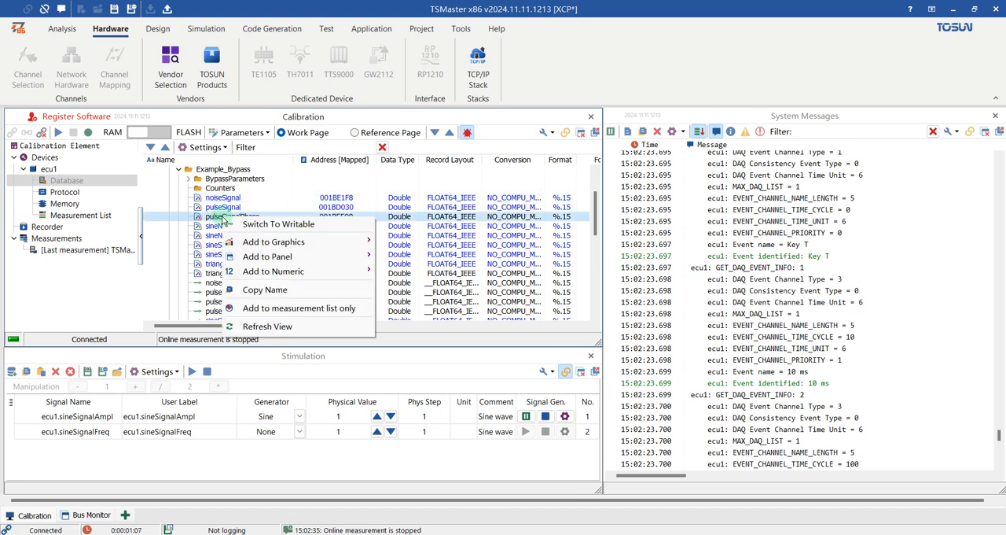
click(297, 309)
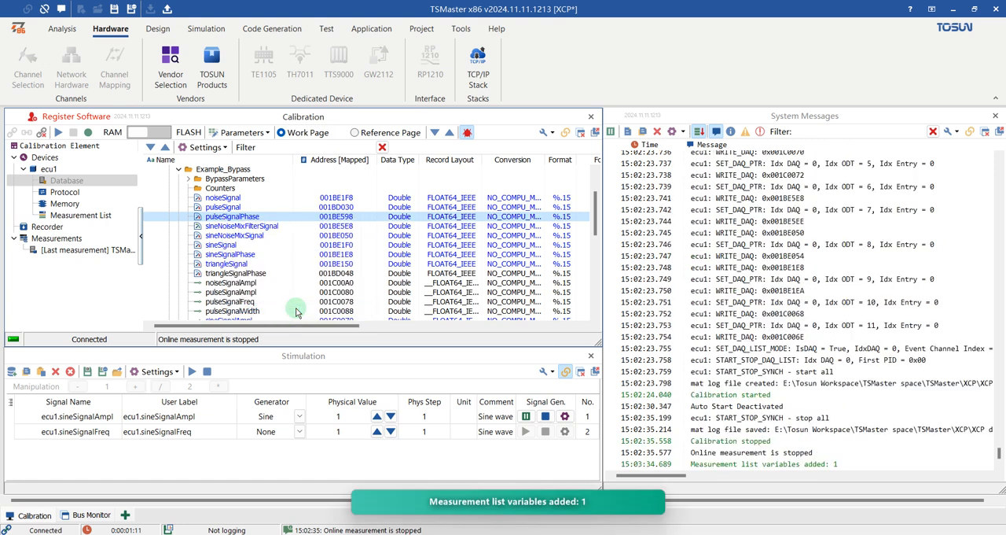
In ecu1's measurement list, check noiseSignal's measurement mode options and set the measurement mode of pulseSignalPhase to 10 ms.
click(88, 217)
click(276, 295)
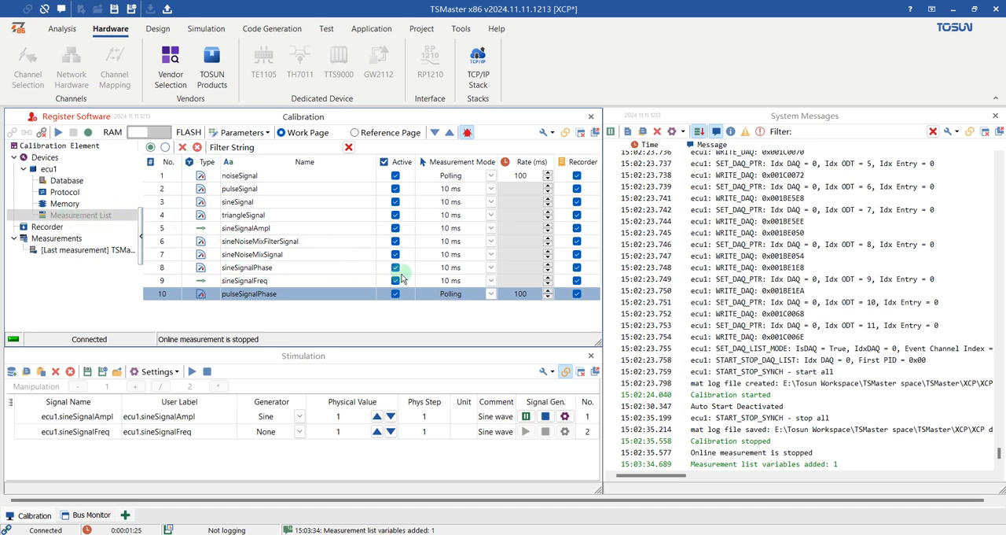
click(491, 176)
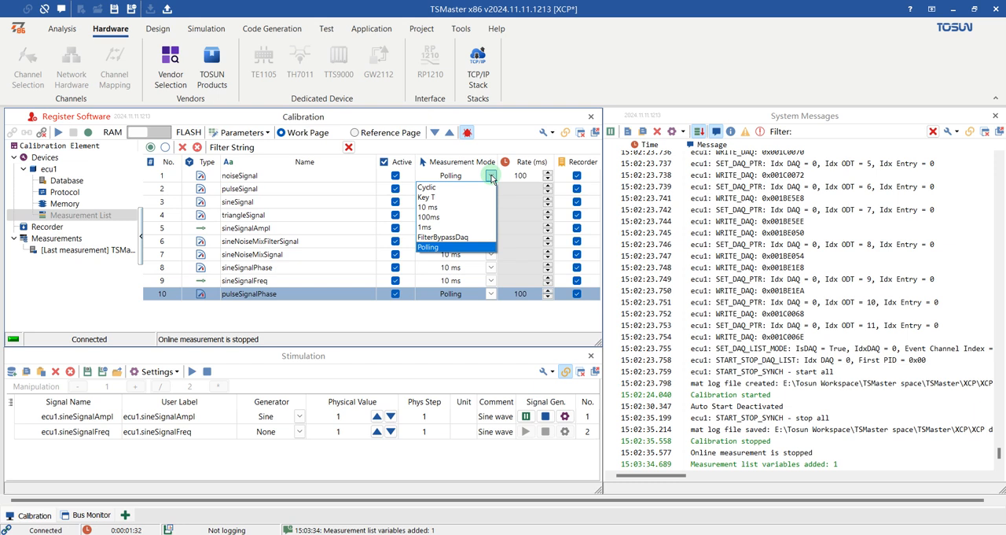
click(459, 249)
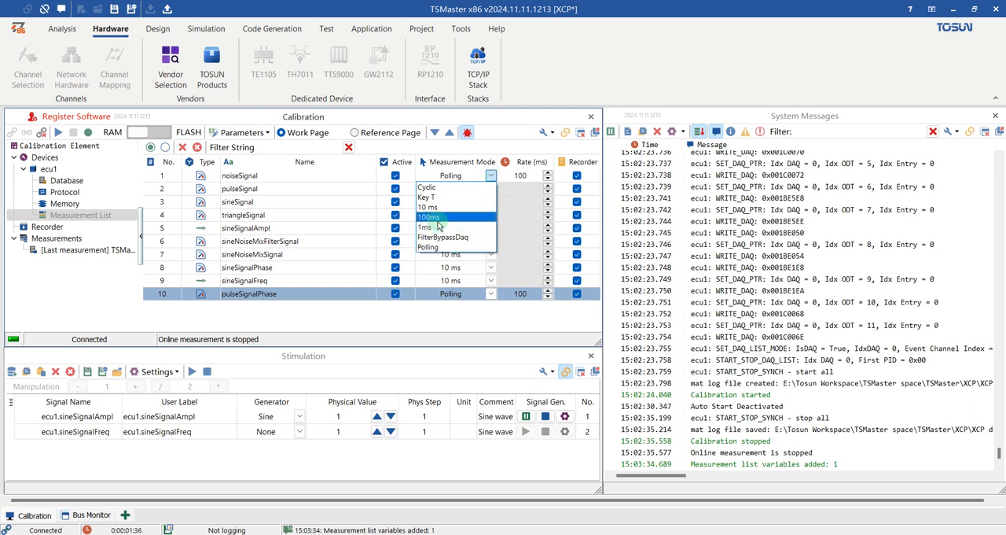
click(493, 175)
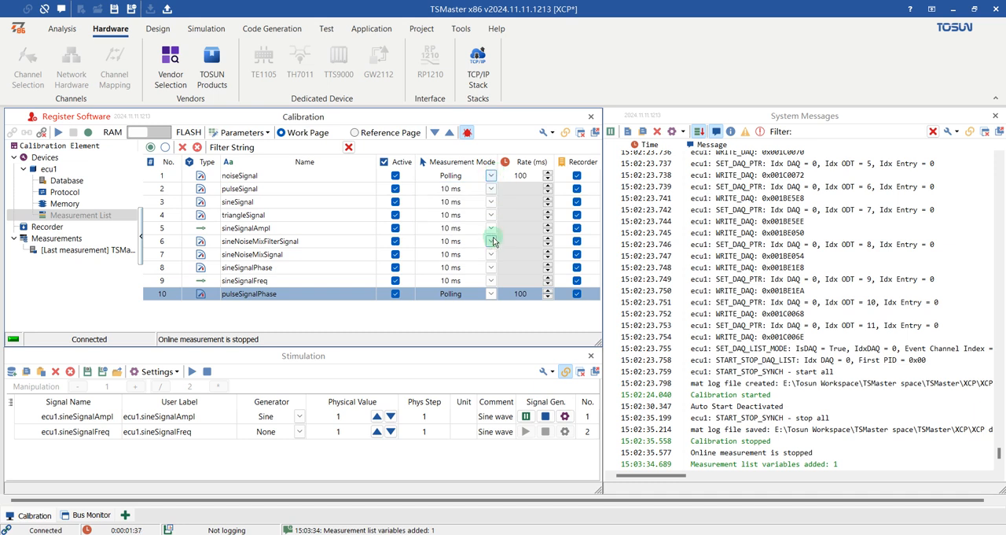
click(491, 294)
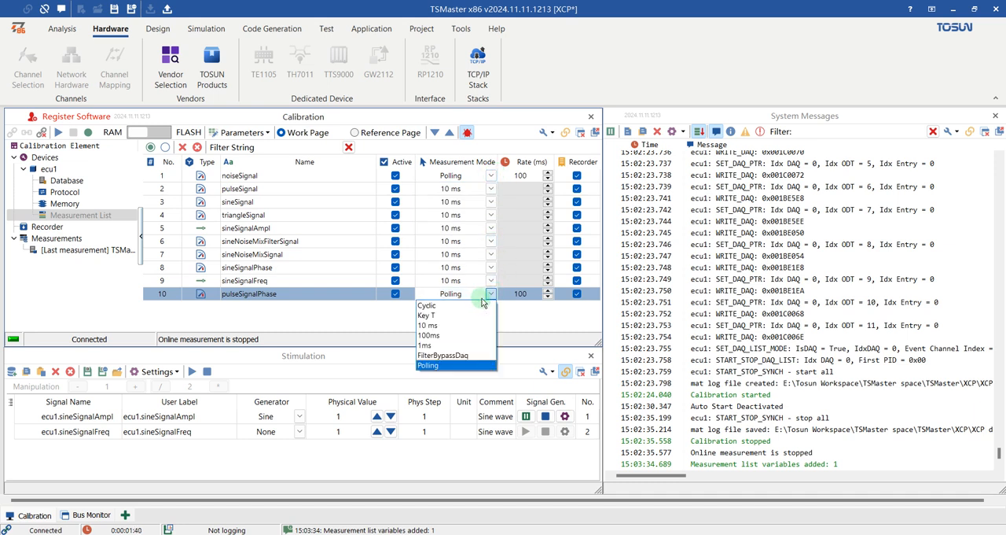
click(433, 325)
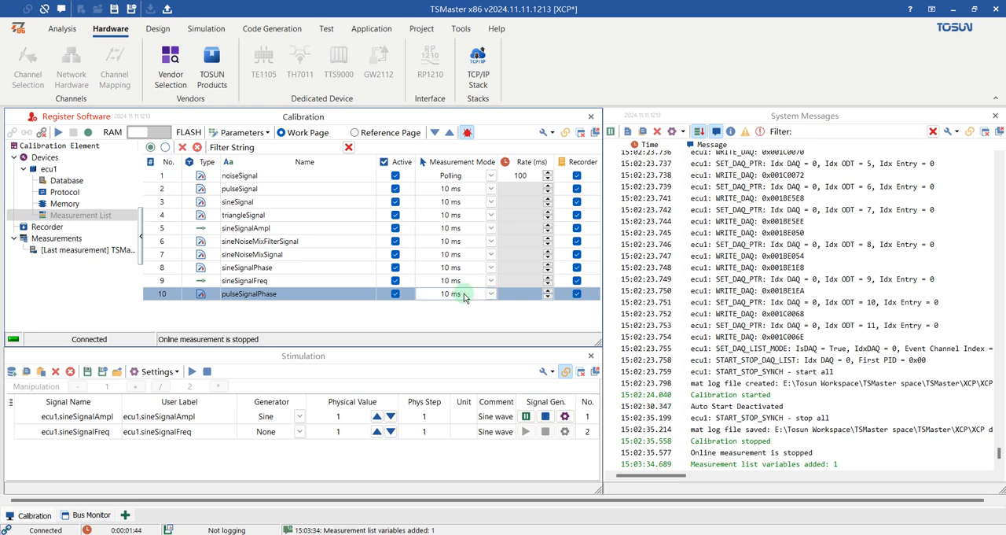
Review ecu1's DAQ protocol settings, including the DAQ configuration type, prescaler and resume support, and optimisation type.
click(65, 193)
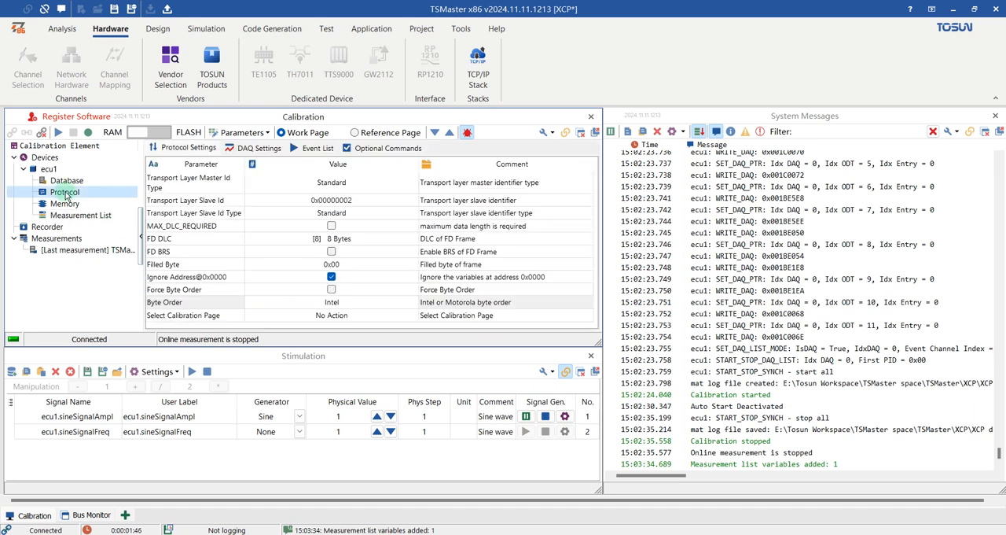
click(247, 148)
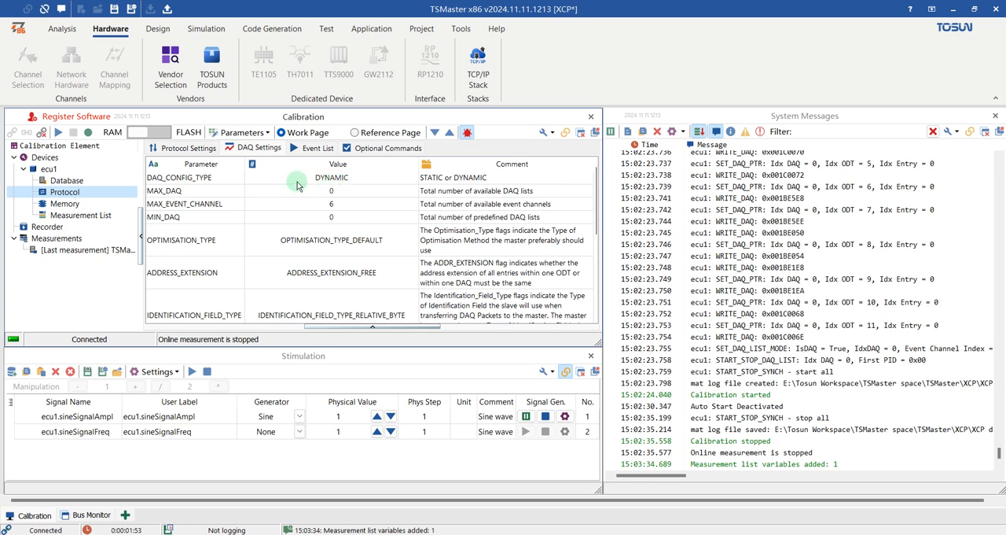
click(355, 179)
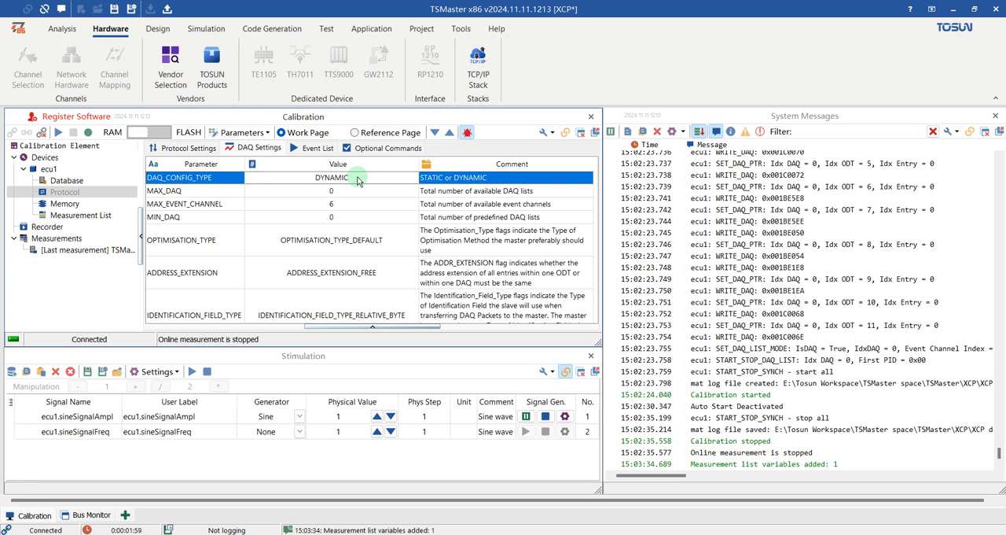
scroll(364, 218, down, 2)
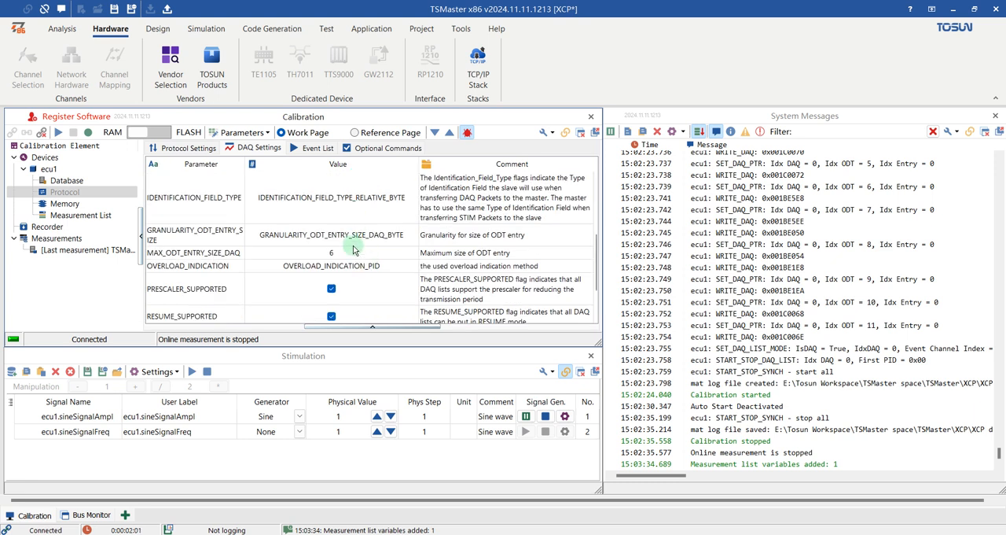
scroll(346, 249, down, 1)
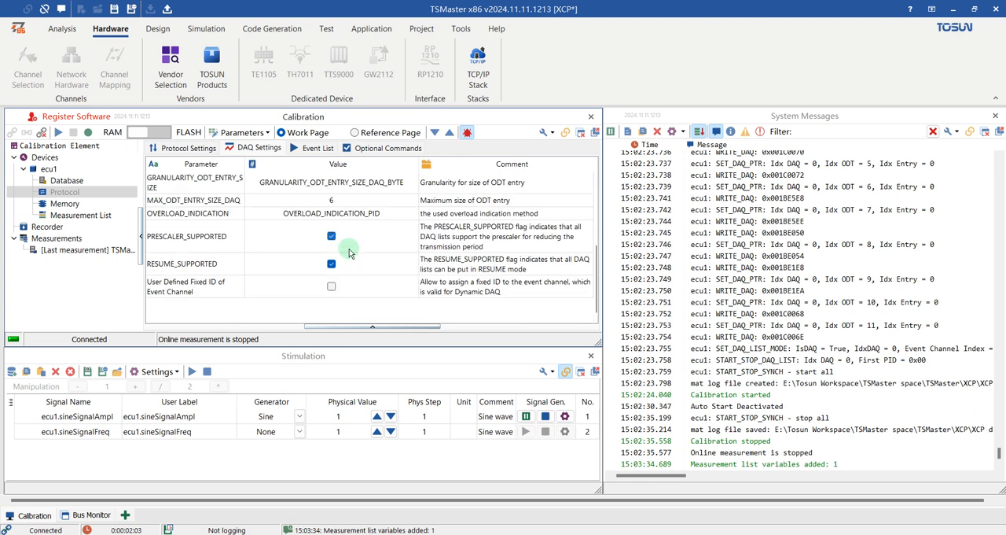
scroll(350, 252, up, 4)
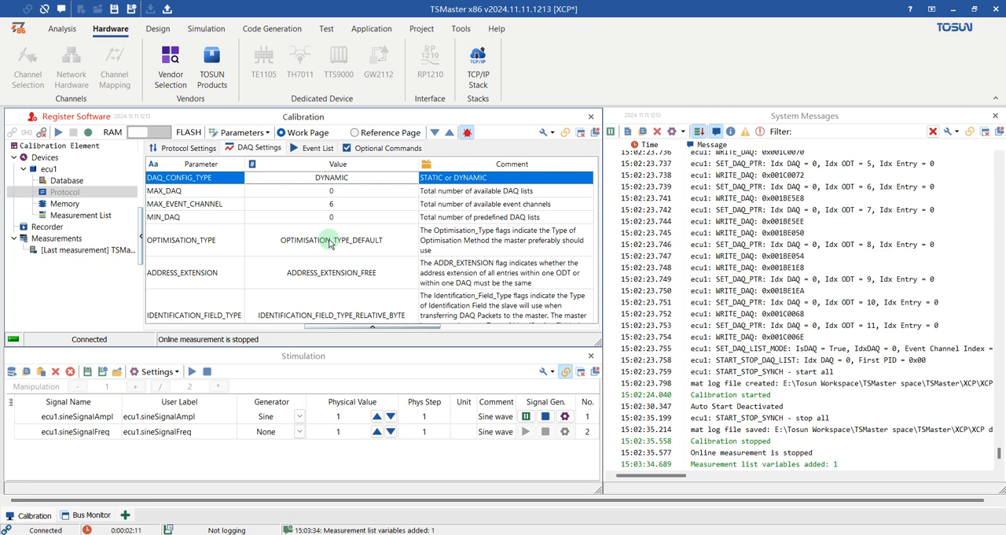
click(330, 244)
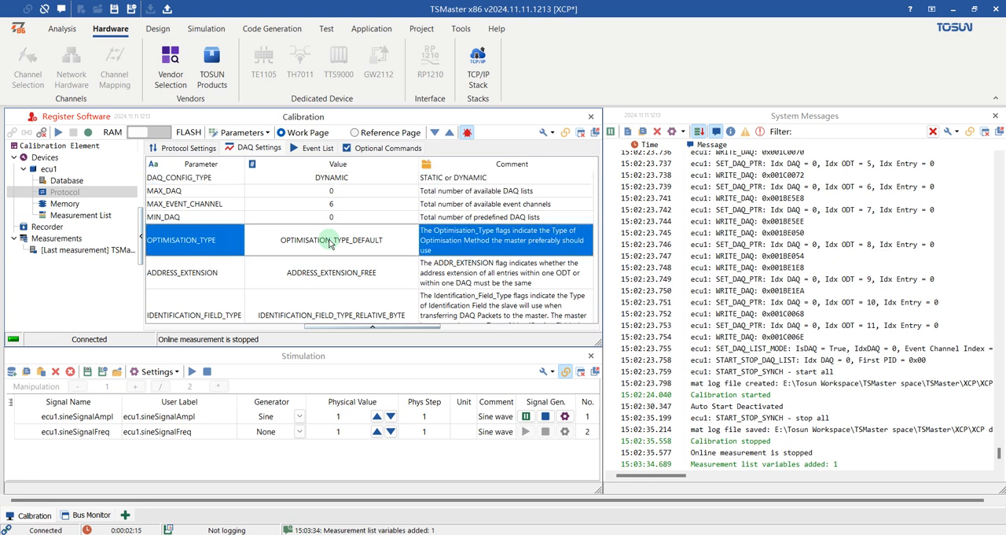
Examine ecu1's event list in the enlarged Calibration window, comparing the 10 ms, 100ms and 1ms events.
click(313, 150)
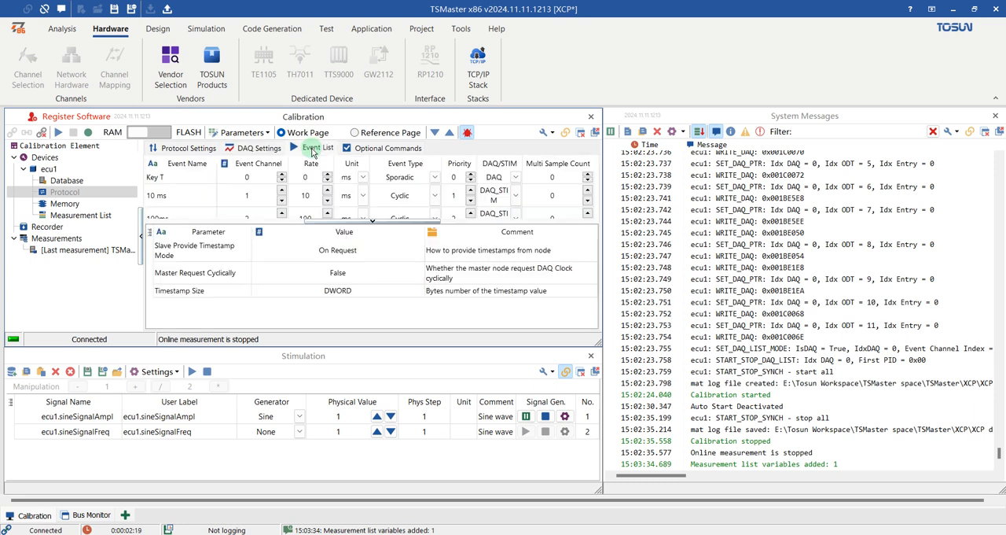
double_click(523, 118)
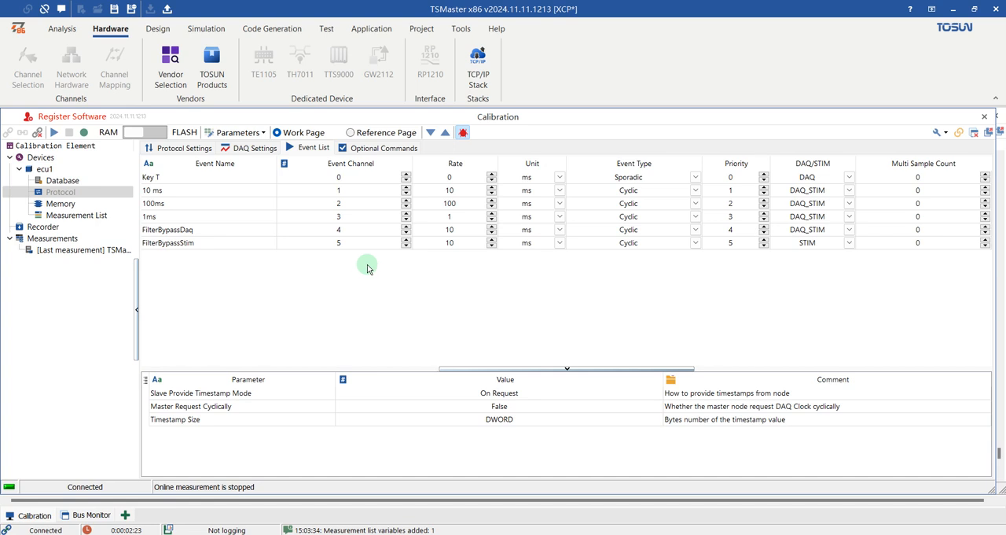
click(194, 193)
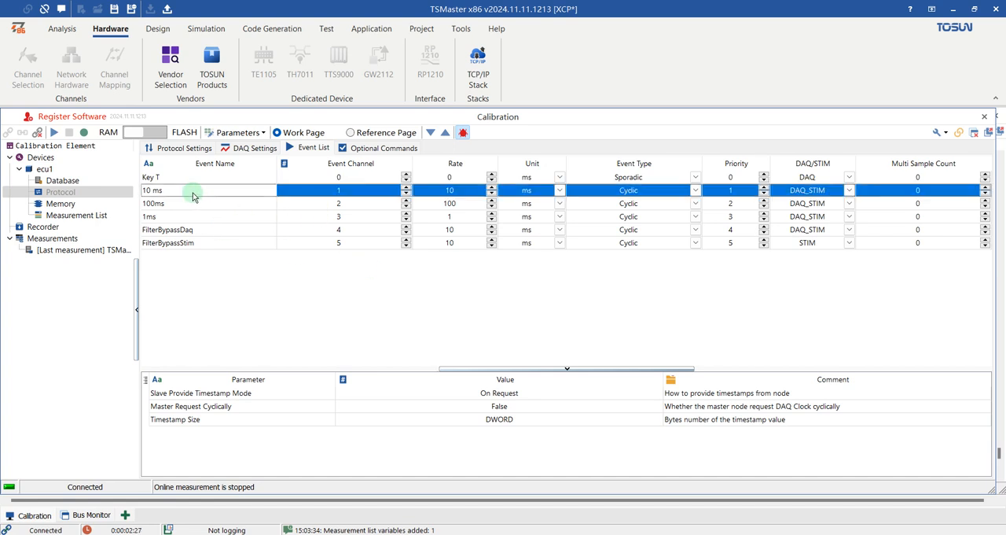
click(184, 203)
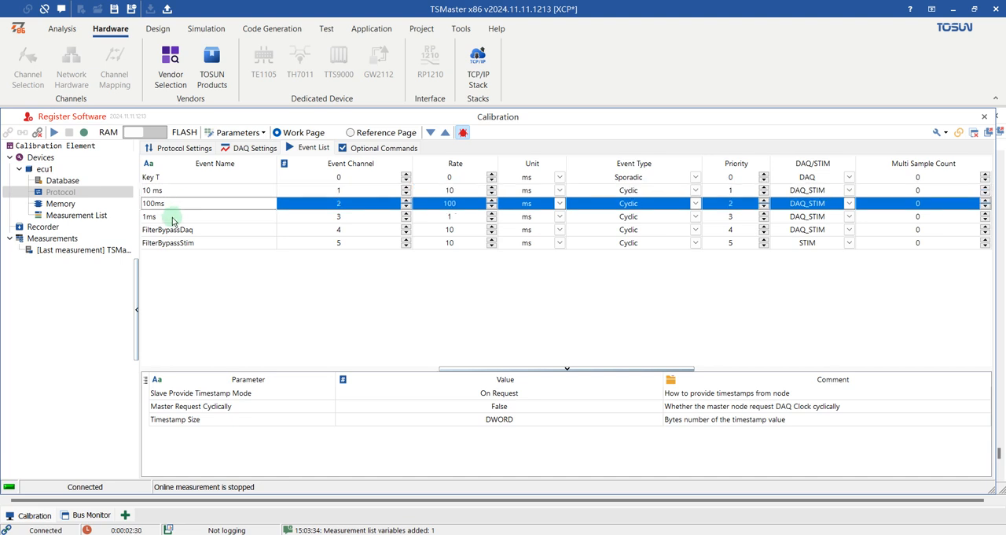
click(173, 218)
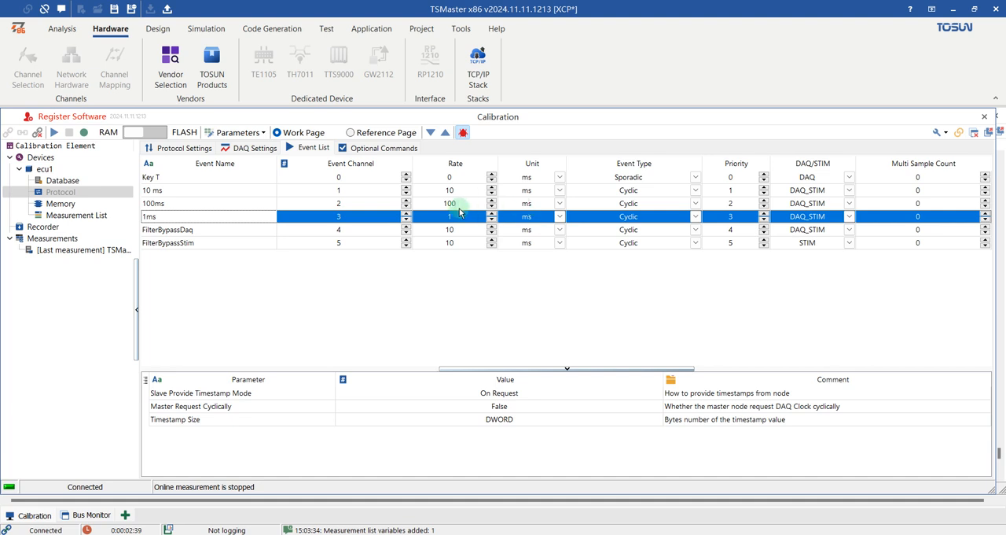
click(208, 191)
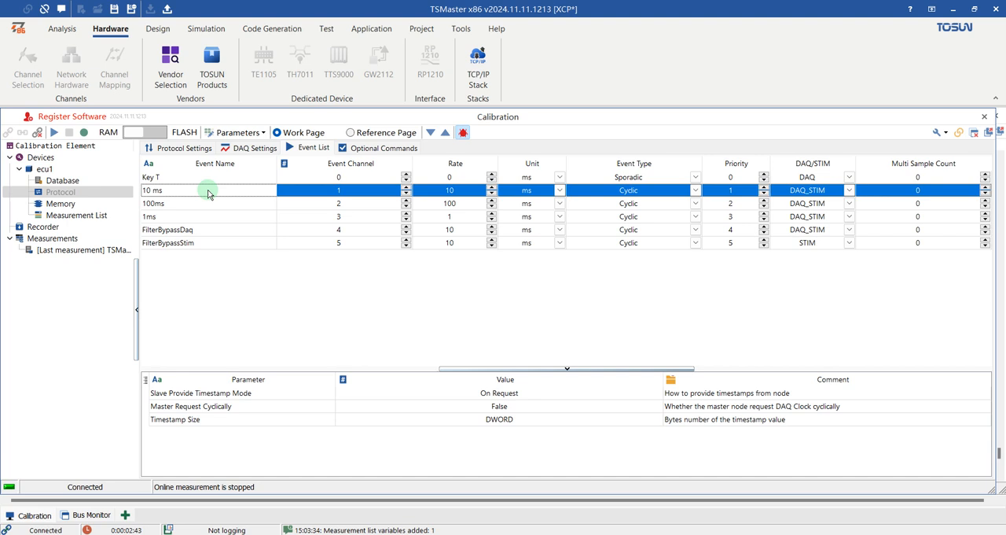
click(182, 206)
click(182, 219)
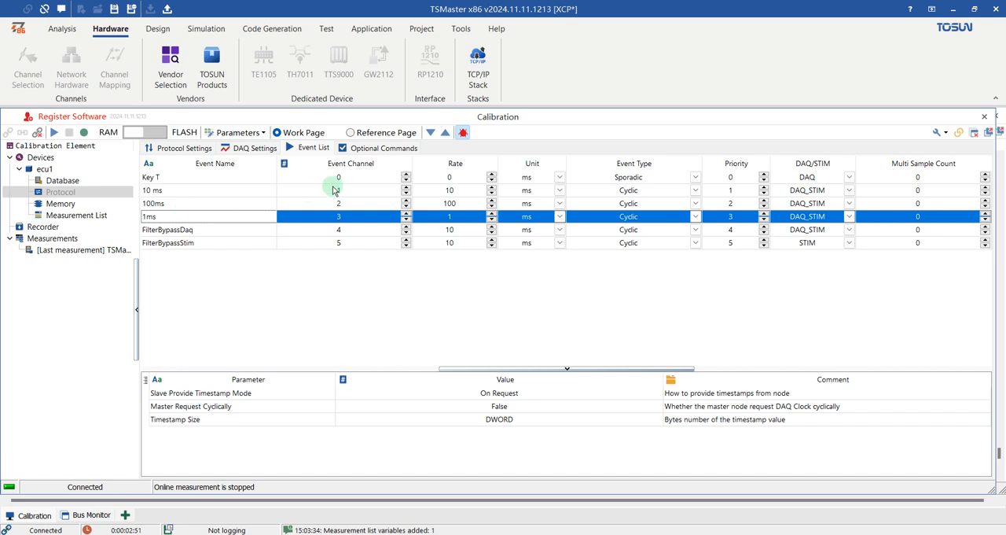
Review which optional XCP commands are enabled for ecu1, together with their command codes.
click(375, 151)
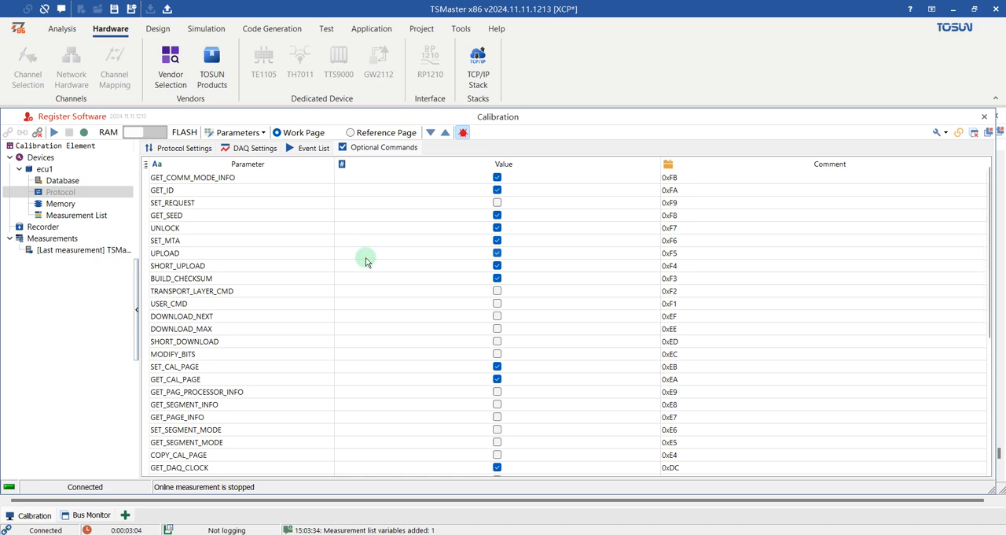
scroll(375, 320, down, 2)
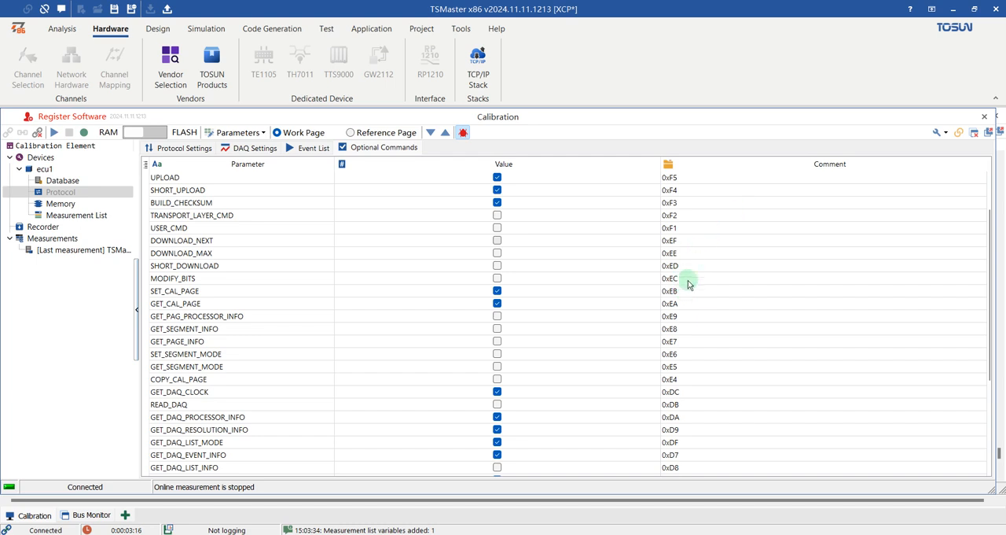
scroll(686, 315, down, 4)
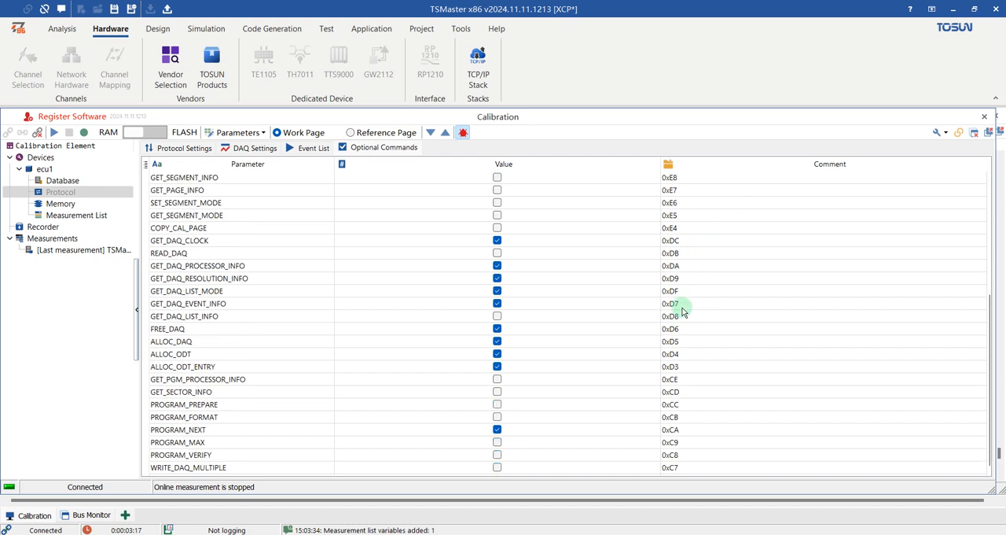
scroll(684, 313, up, 2)
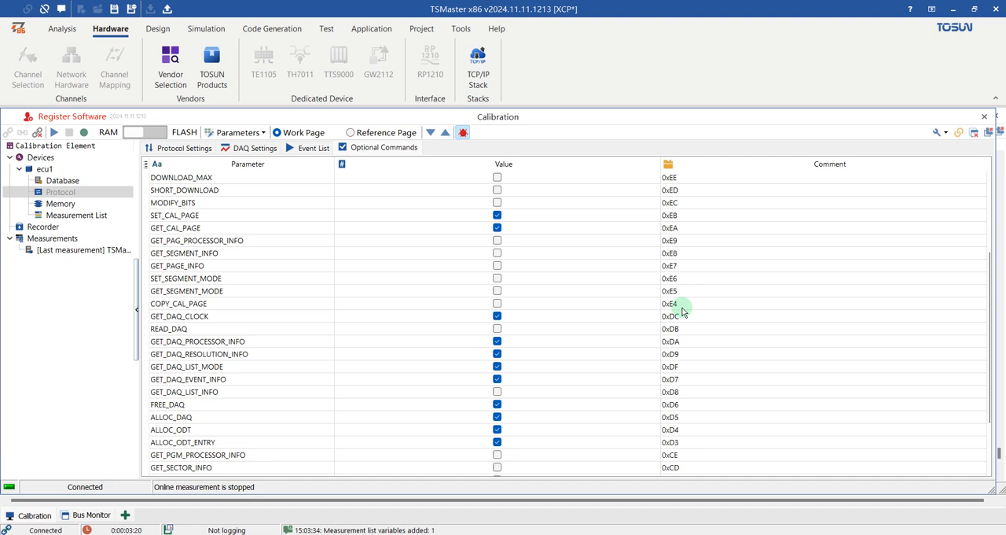
scroll(683, 312, up, 2)
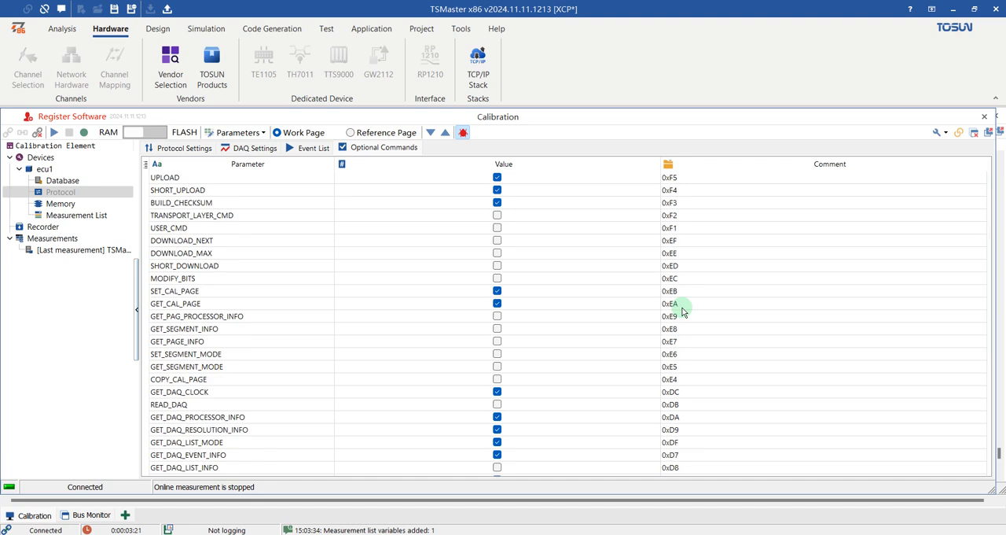
Finish checking the USER_CMD optional command, return to ecu1's measurement list and start online calibration.
click(497, 228)
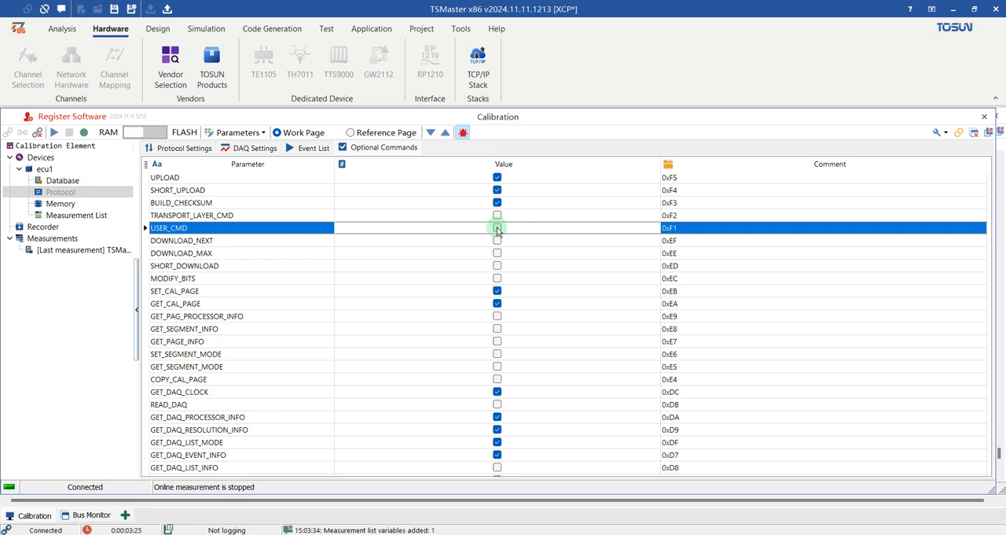
click(77, 215)
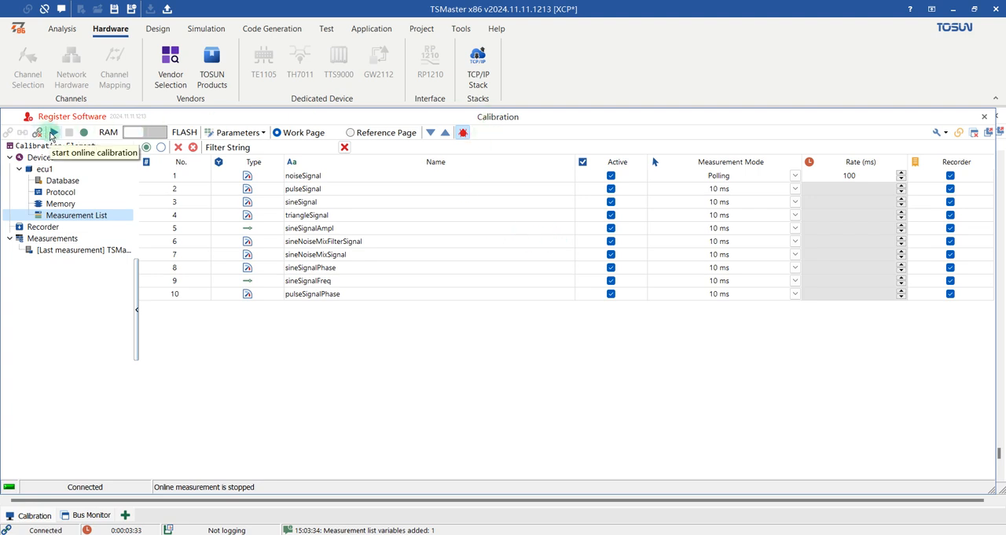
click(52, 133)
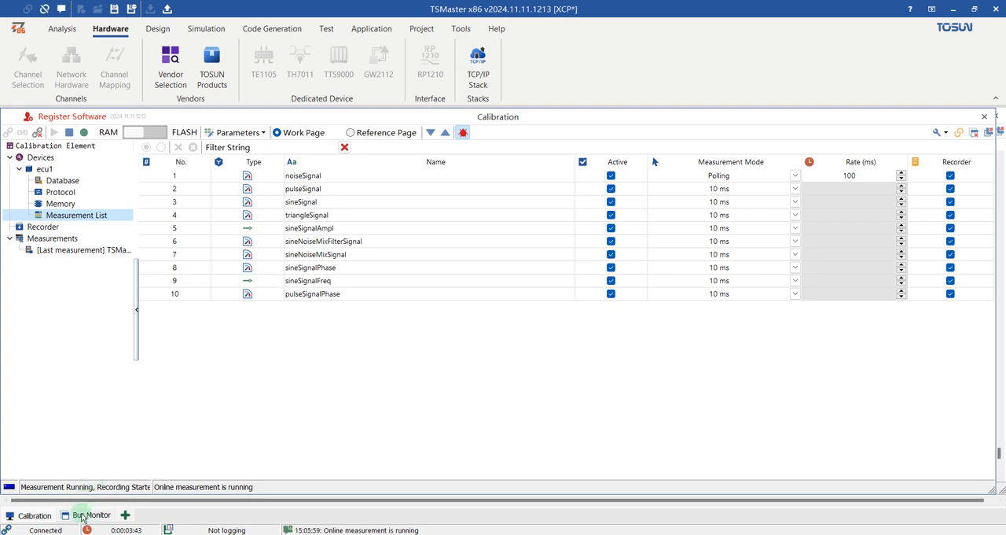
On the Bus Monitor page, pause the Graphics plot, fit the ecu1 signal curves to their vertical axes and resume plotting.
click(83, 515)
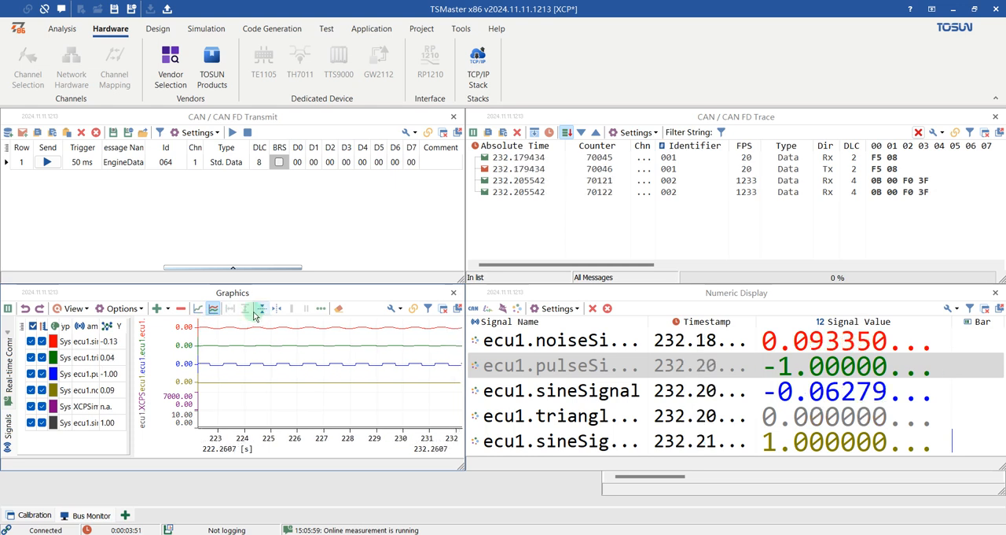
click(8, 308)
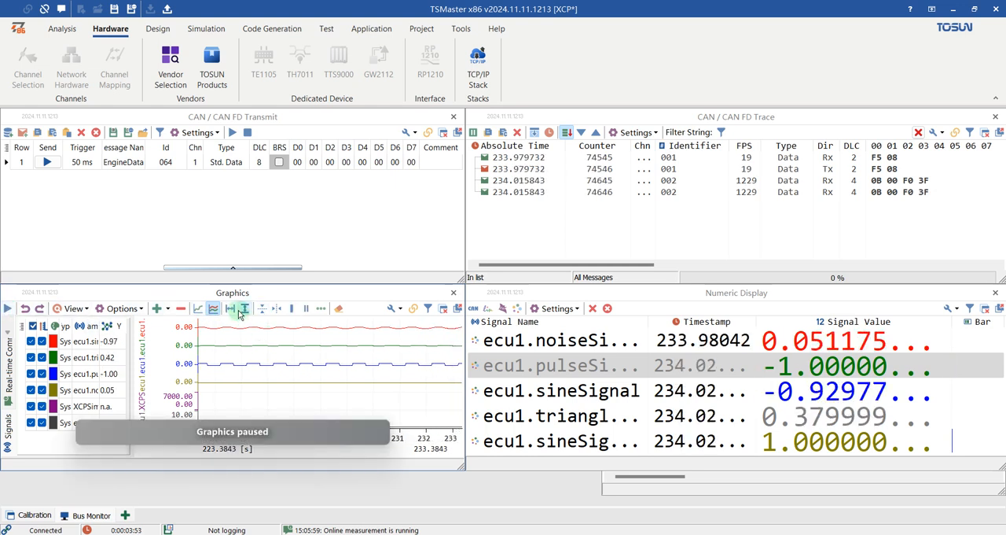
click(245, 309)
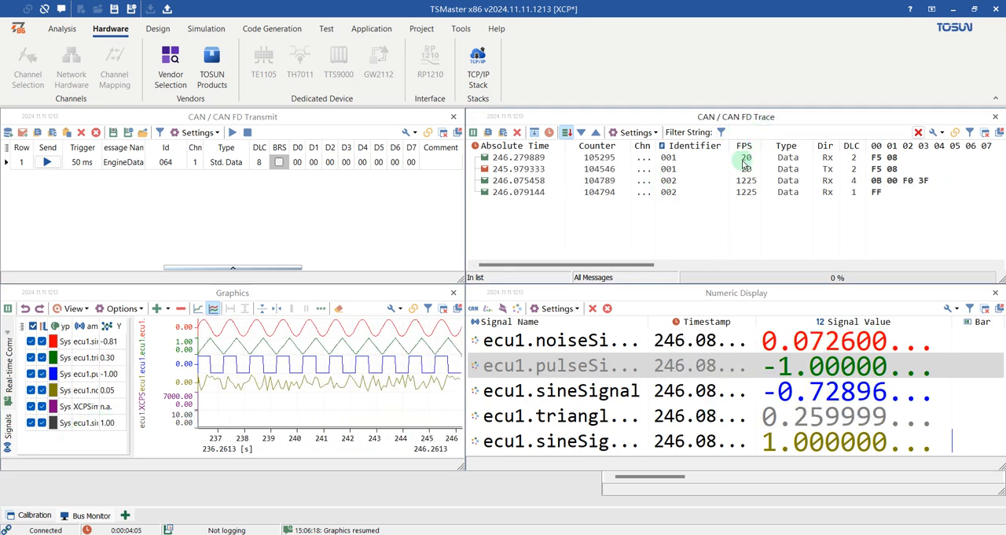
Check the frame rate of the received identifier 002 messages and the Numeric Display signals, and reopen the Calibration Manager.
click(722, 180)
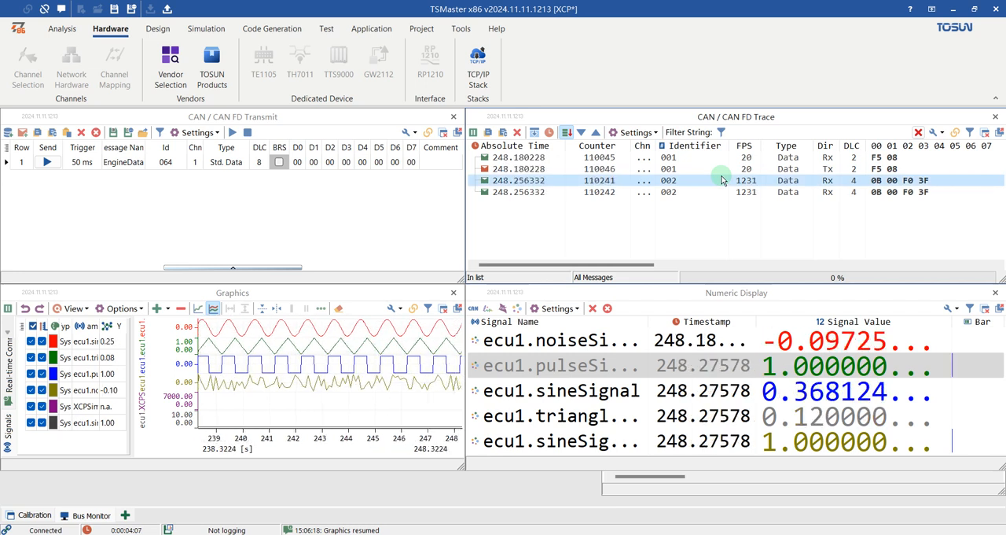
click(678, 299)
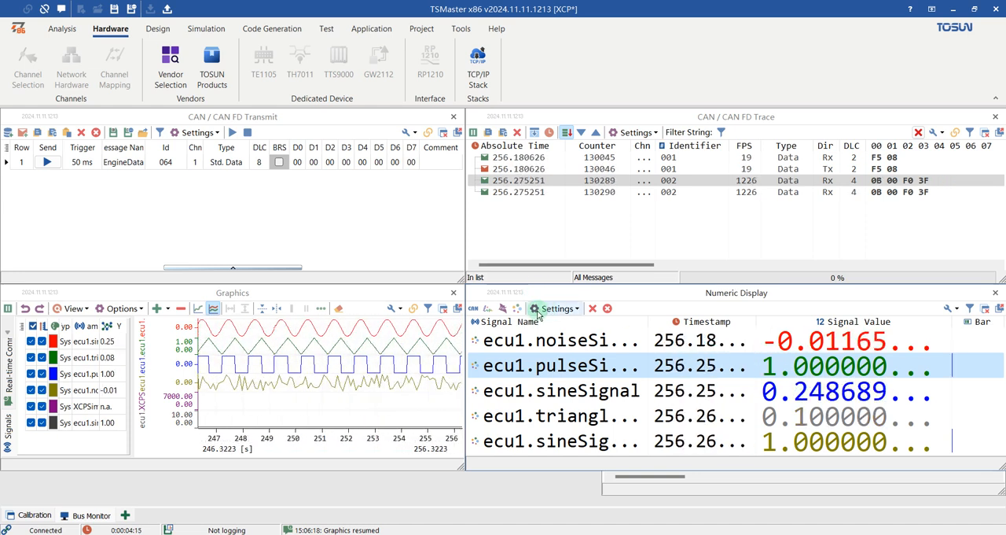
click(371, 28)
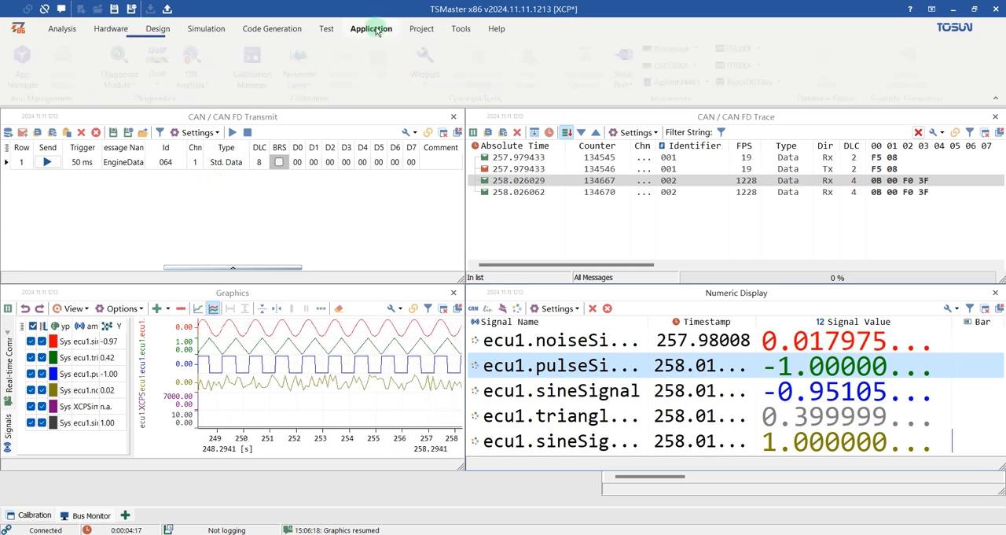
click(257, 79)
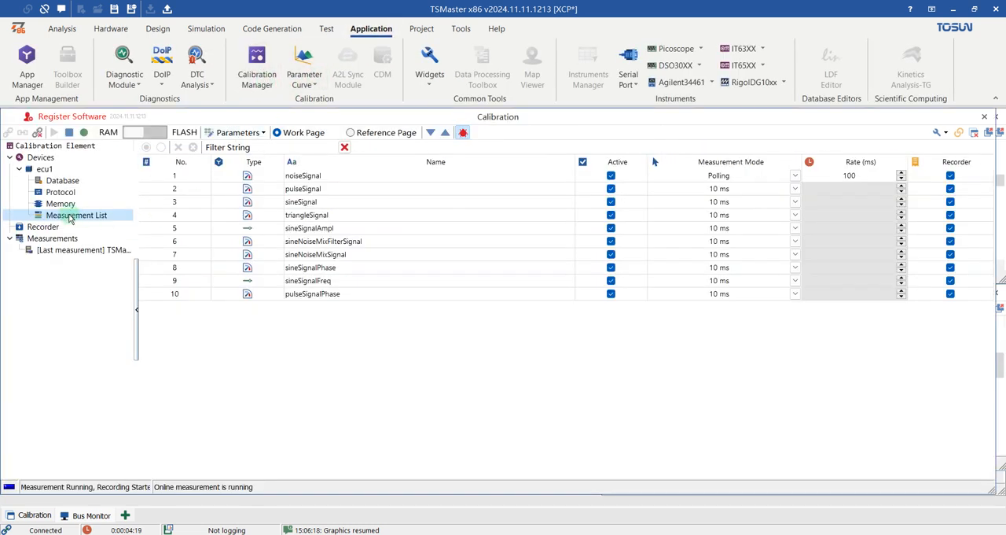